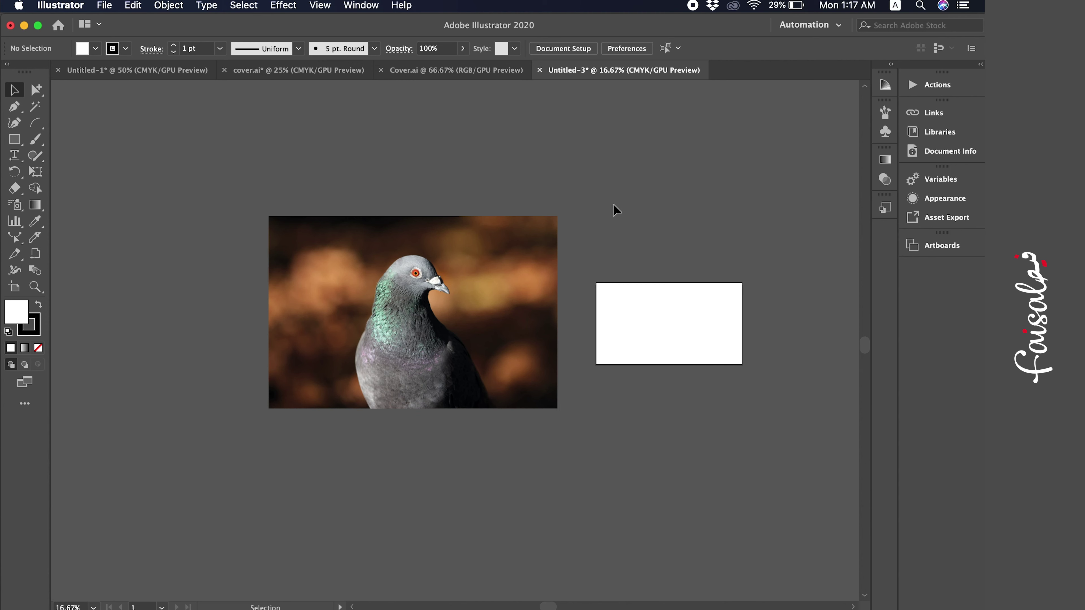
Select the placed pigeon photo to confirm it is the linked RGB file 4694.psd.
click(395, 356)
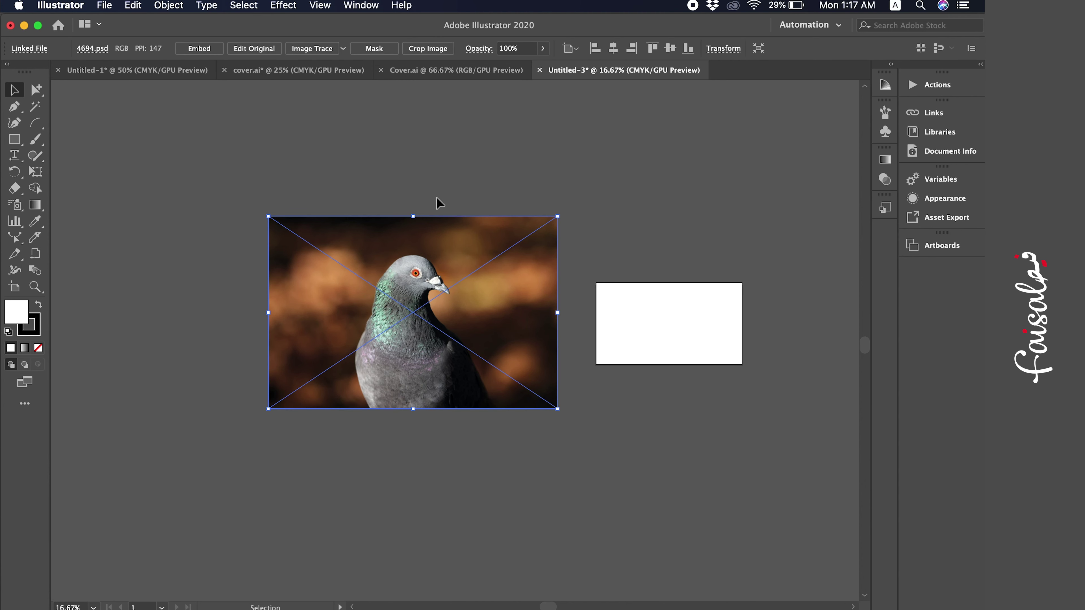
click(460, 182)
click(444, 220)
click(383, 165)
click(363, 276)
Open the Separations Preview panel and turn on Overprint Preview.
click(347, 6)
scroll(423, 461, down, 2)
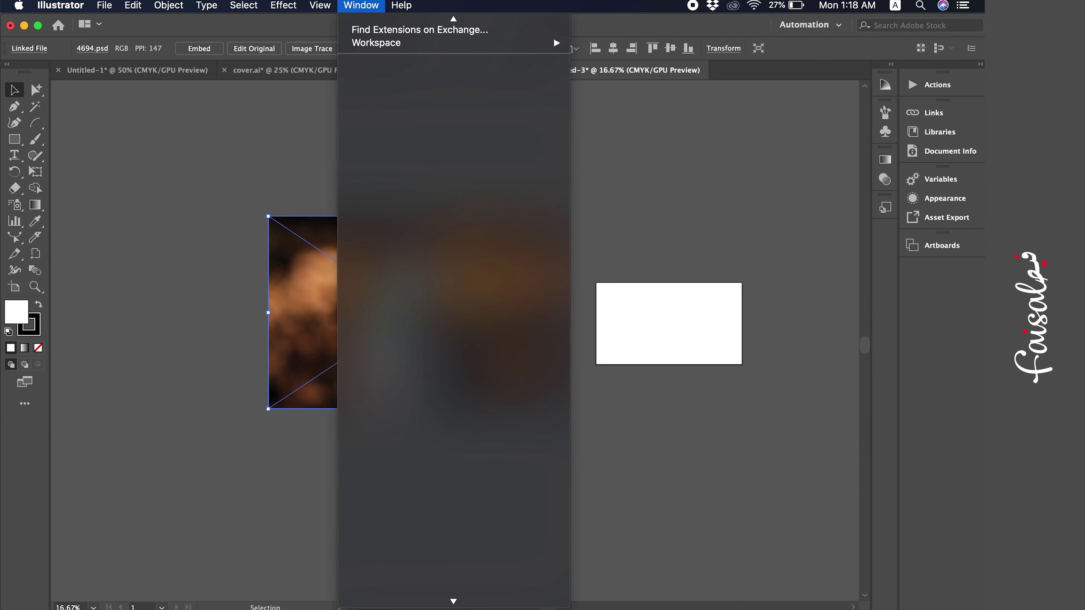
scroll(444, 491, down, 2)
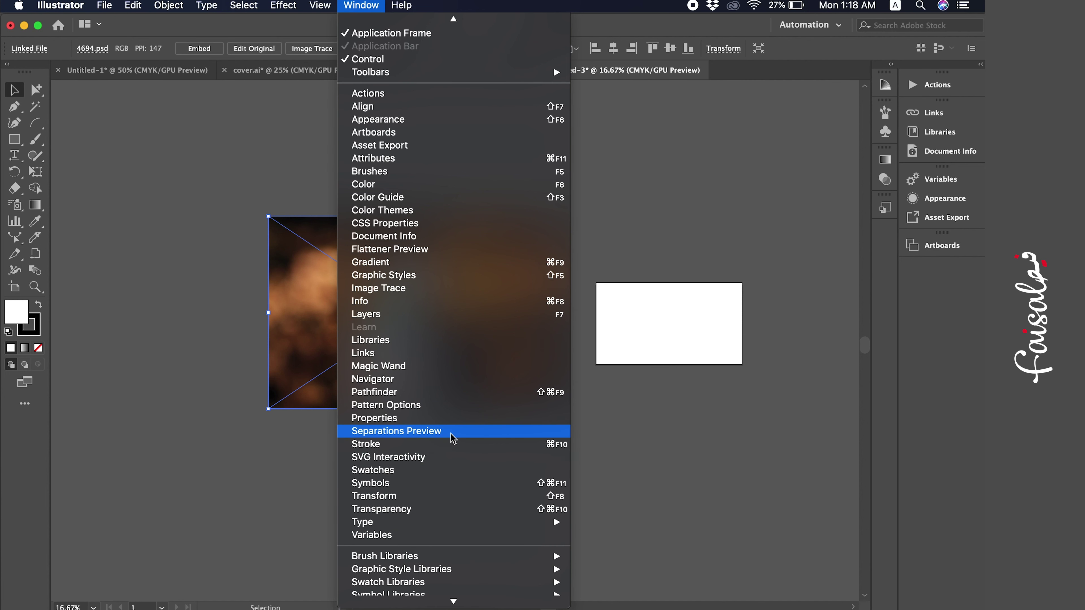
click(454, 433)
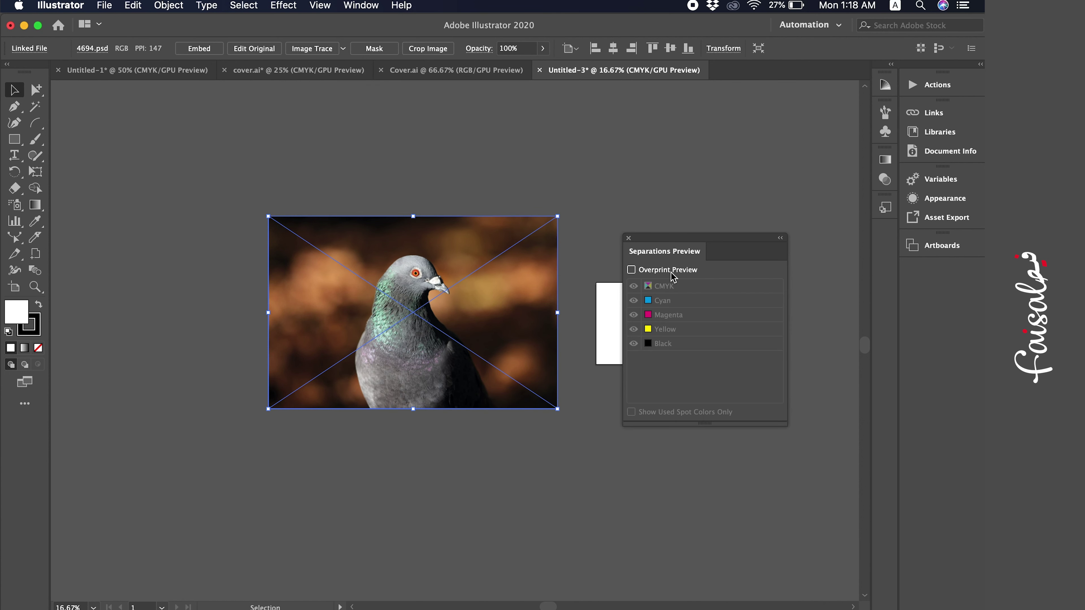
click(668, 269)
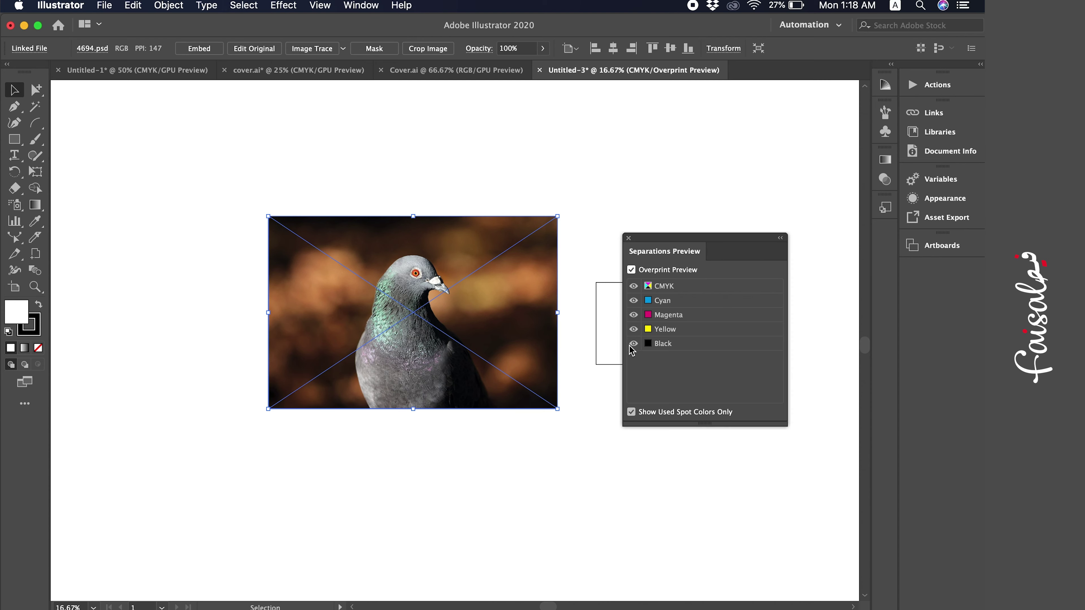
Hide the Black, Yellow and Magenta plates to view Cyan alone, restore them, then disable Overprint Preview.
click(634, 343)
click(634, 329)
click(635, 315)
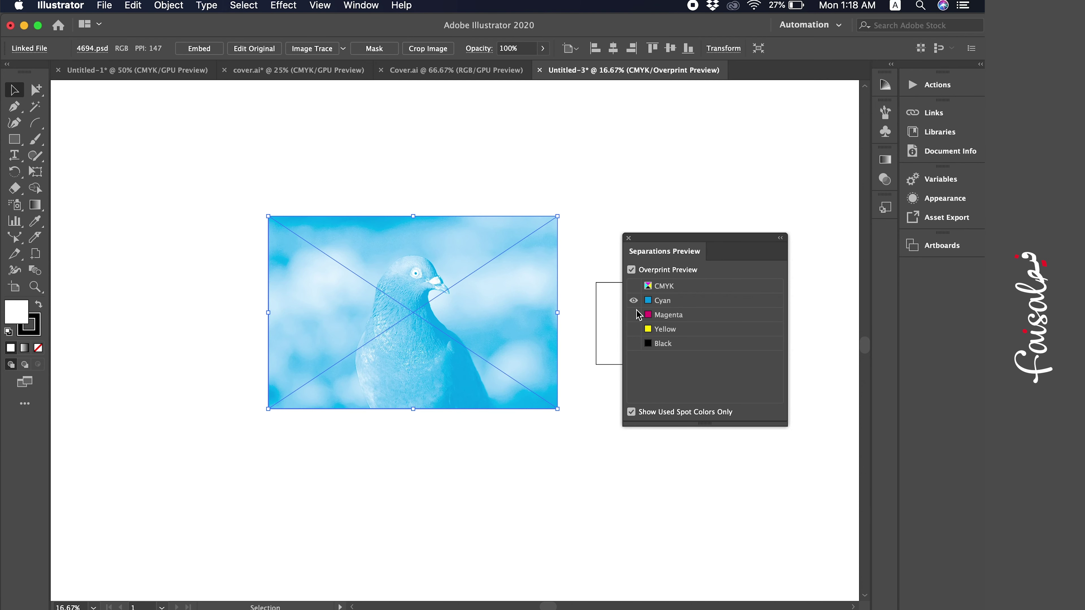
click(634, 315)
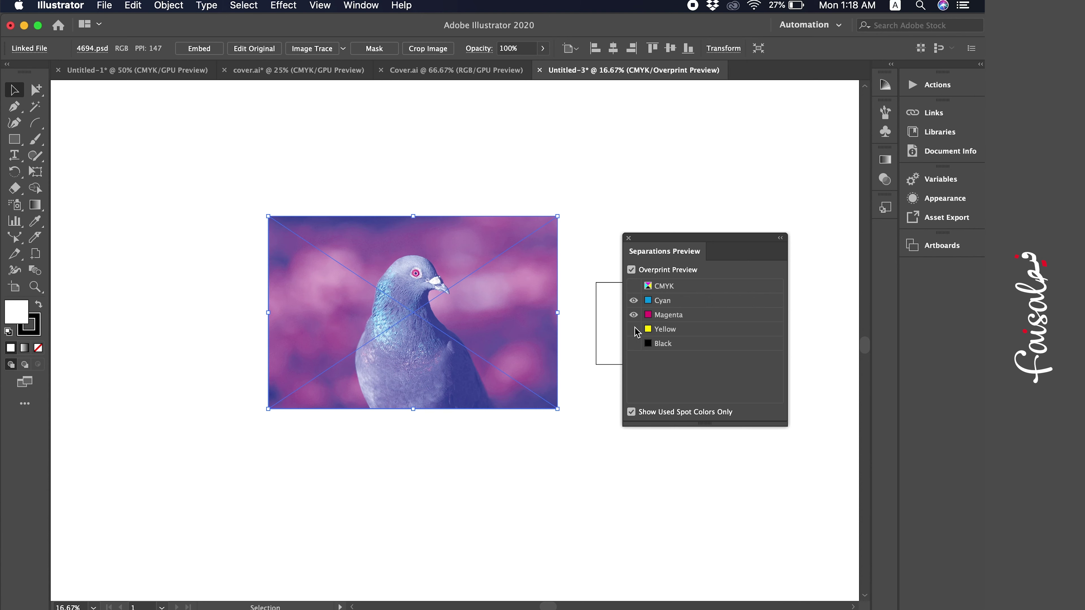
click(634, 344)
click(631, 270)
click(611, 223)
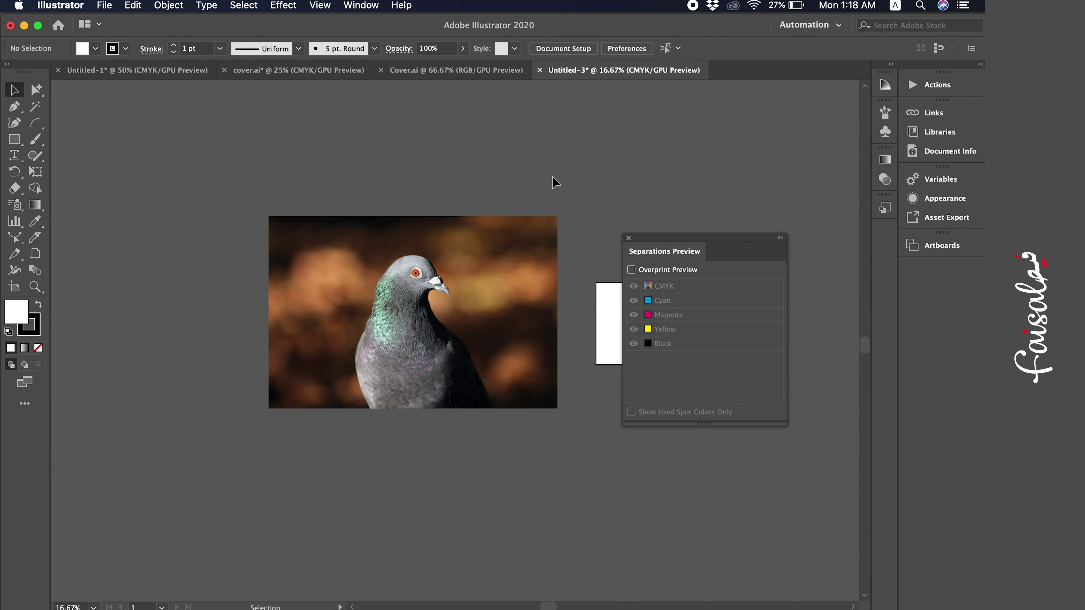
click(395, 355)
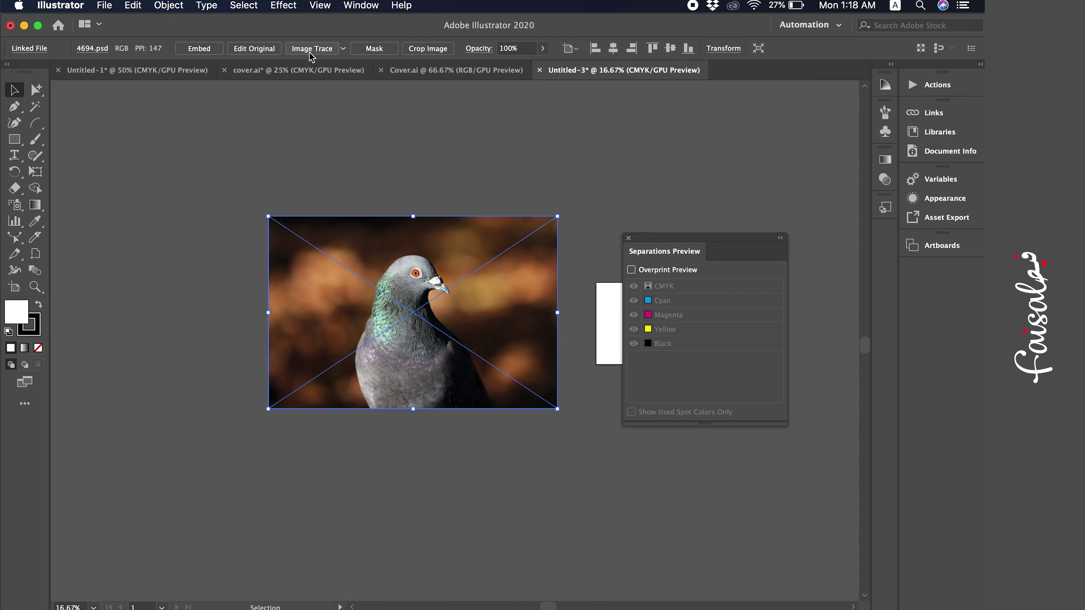
From the Links panel menu, choose Edit Original for 4694.psd to open it in Photoshop.
click(372, 5)
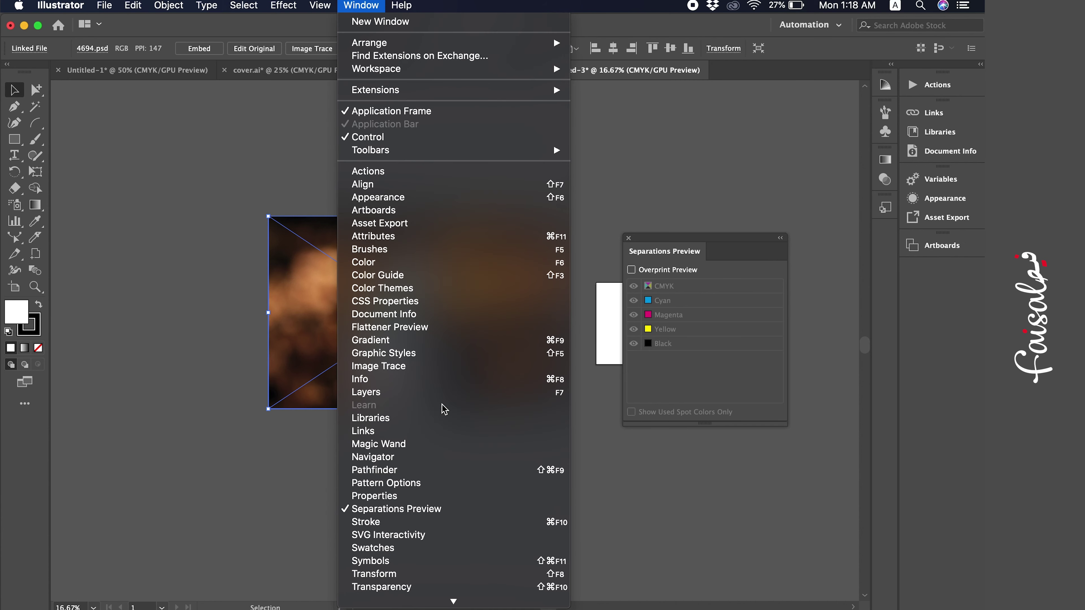
click(420, 433)
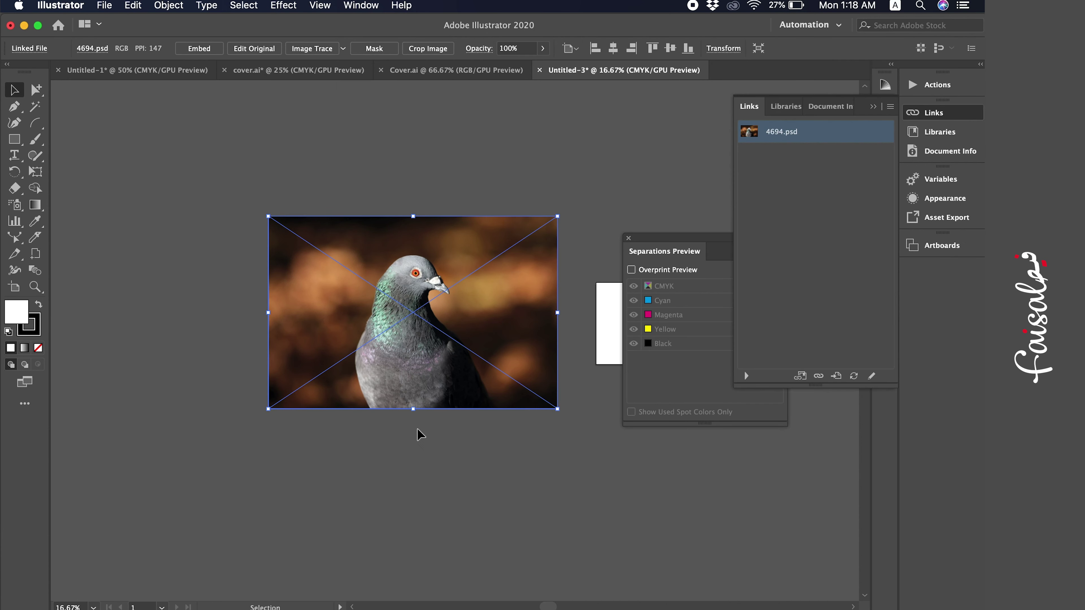
click(890, 107)
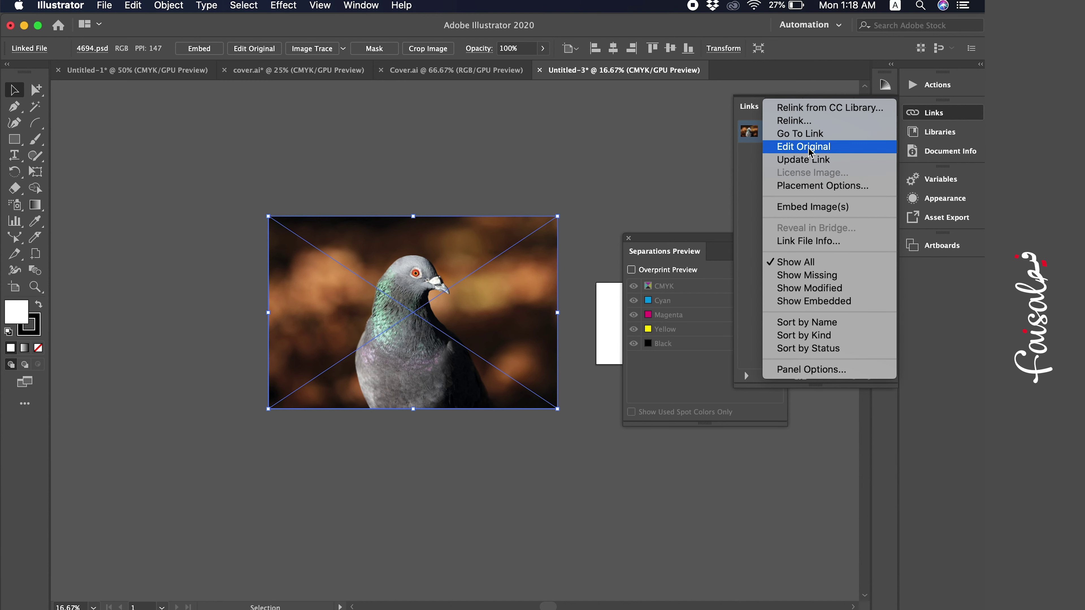
click(797, 150)
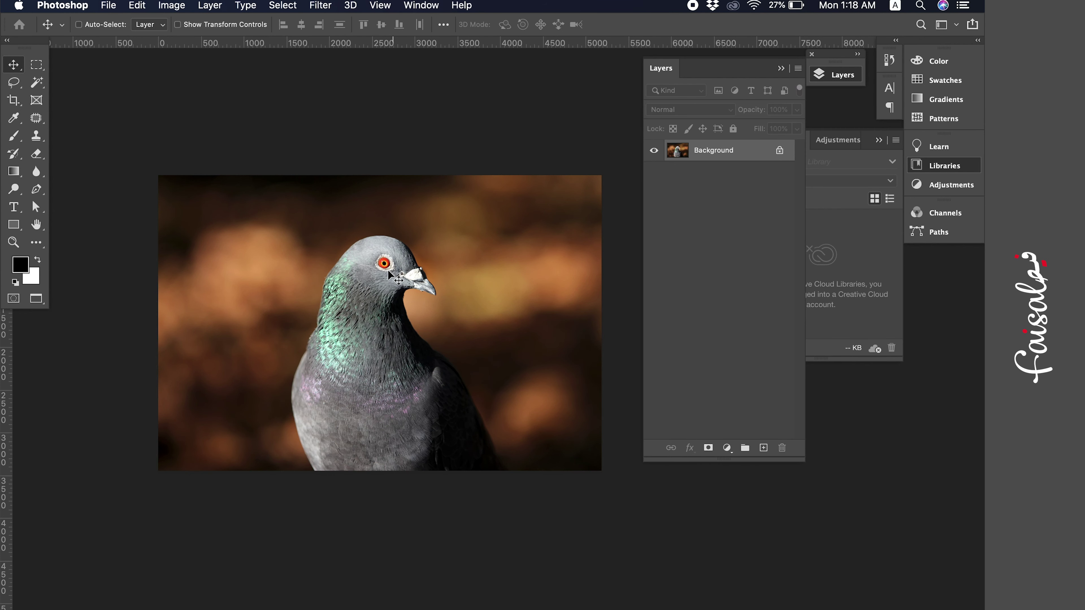
In Photoshop, change the pigeon photo's mode to Grayscale.
scroll(465, 295, left, 3)
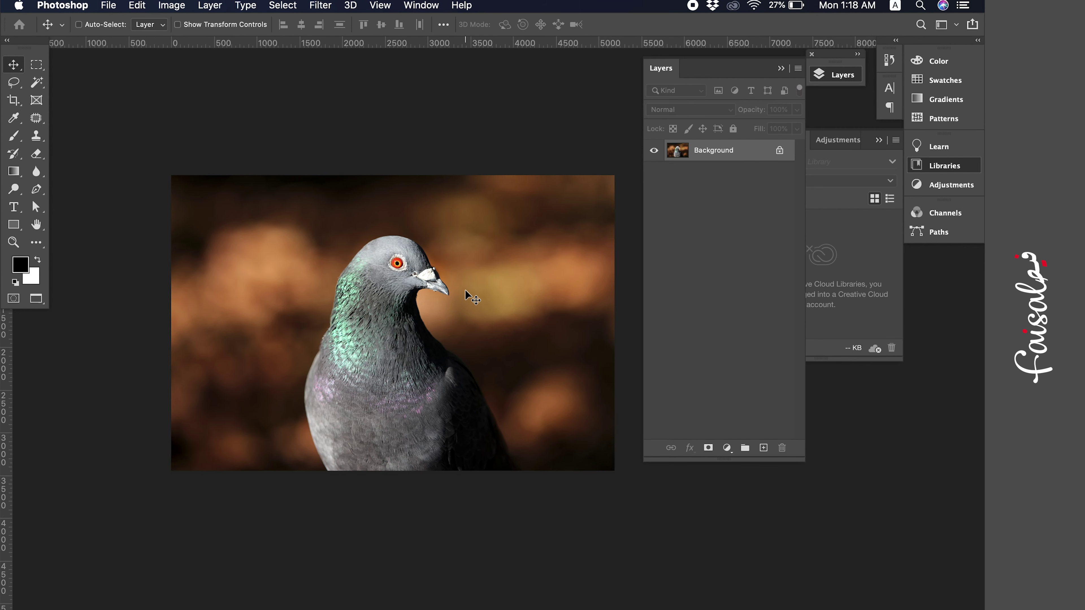
scroll(401, 220, right, 5)
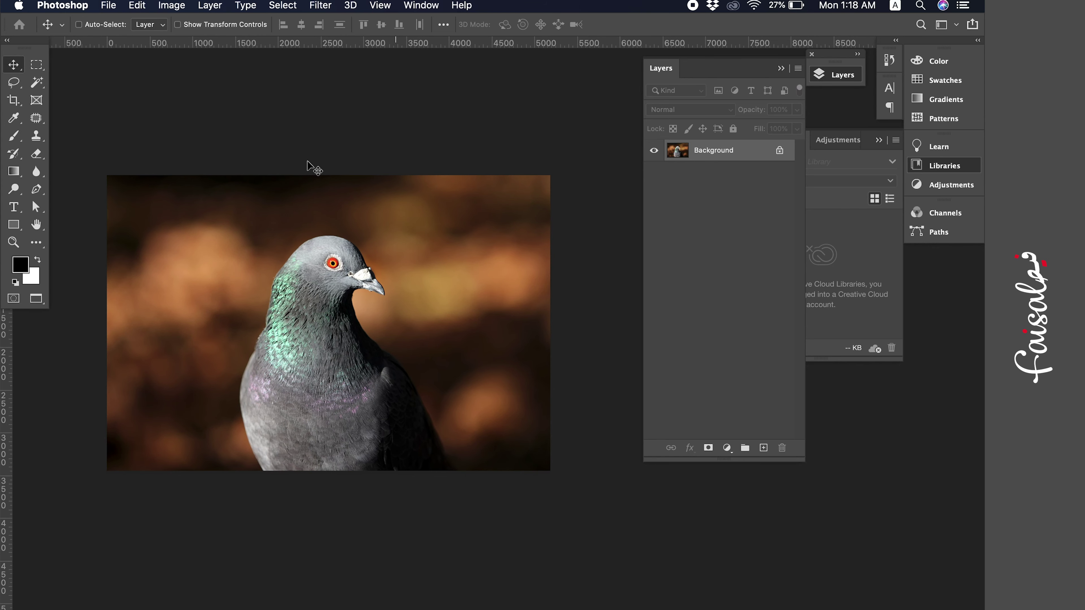
click(173, 5)
mouse_move(195, 21)
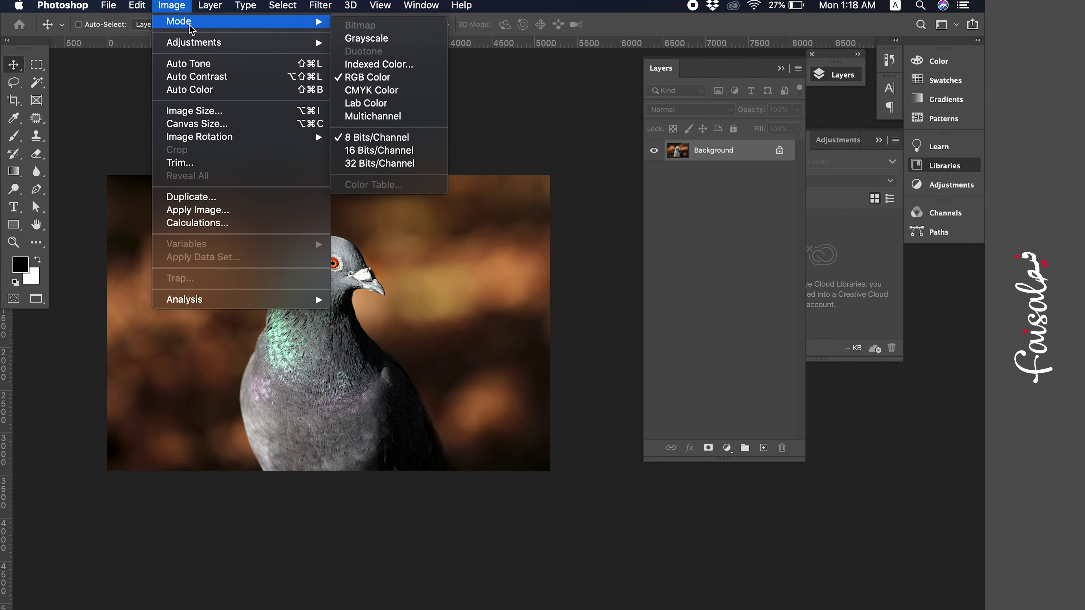
click(382, 40)
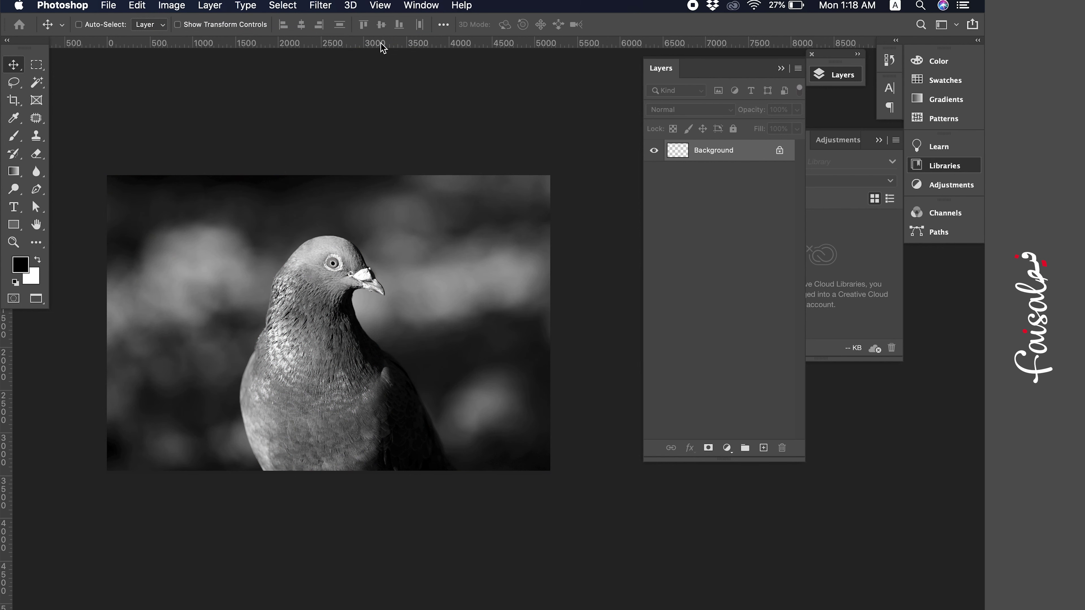
Close 4694.psd saving the grayscale changes, and return to Illustrator.
scroll(431, 183, left, 3)
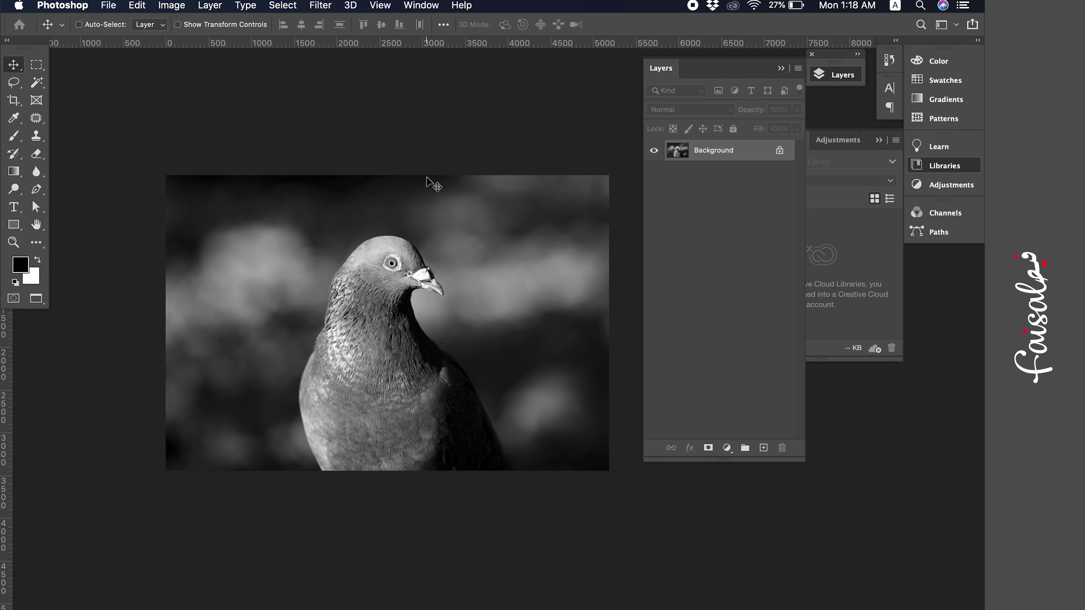
key(super+w)
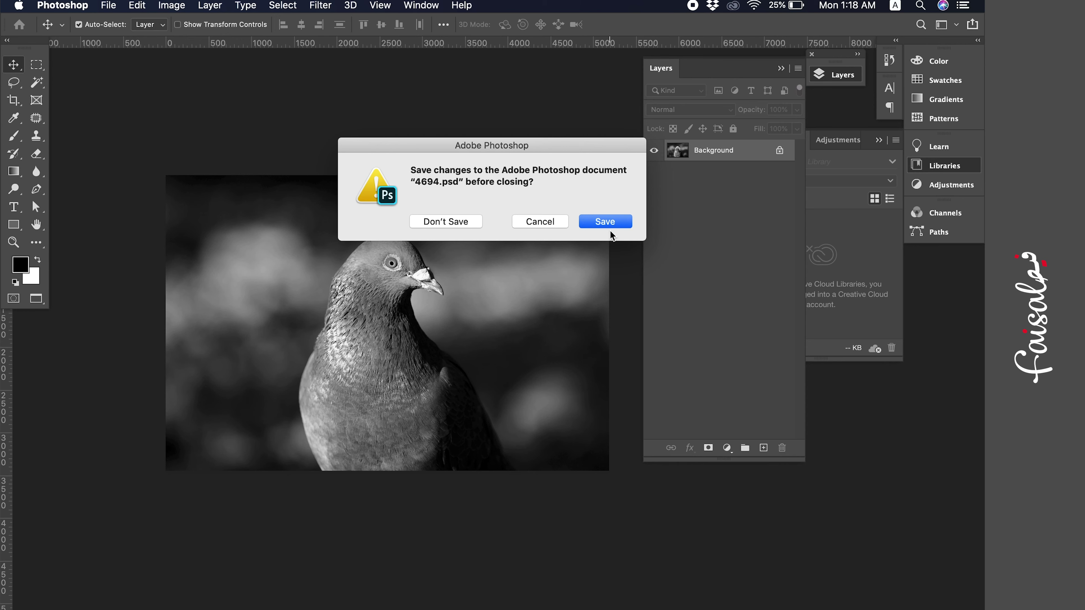
click(610, 221)
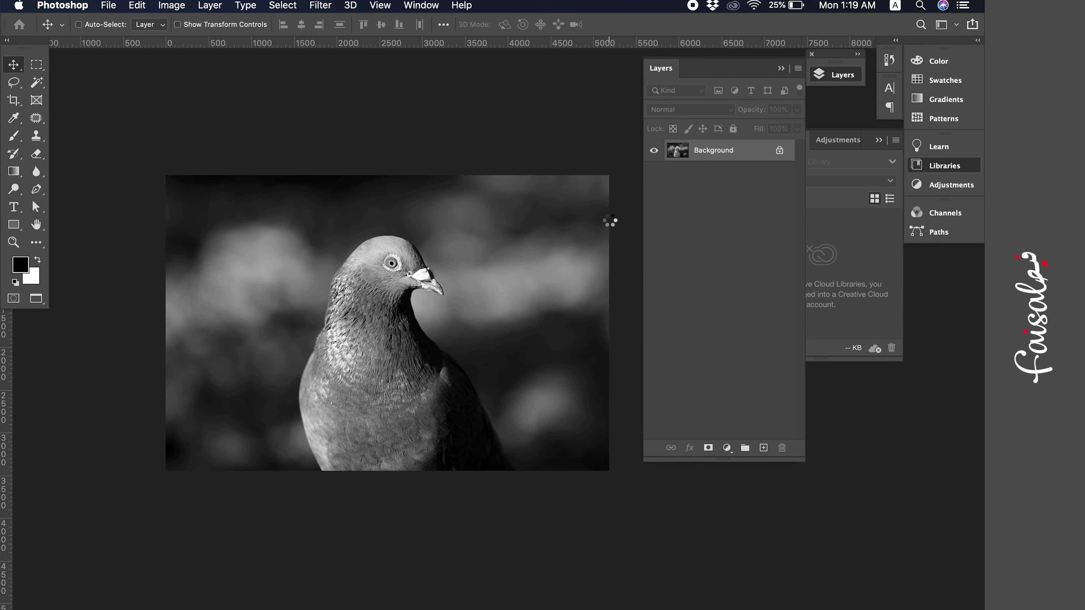
key(super+Tab)
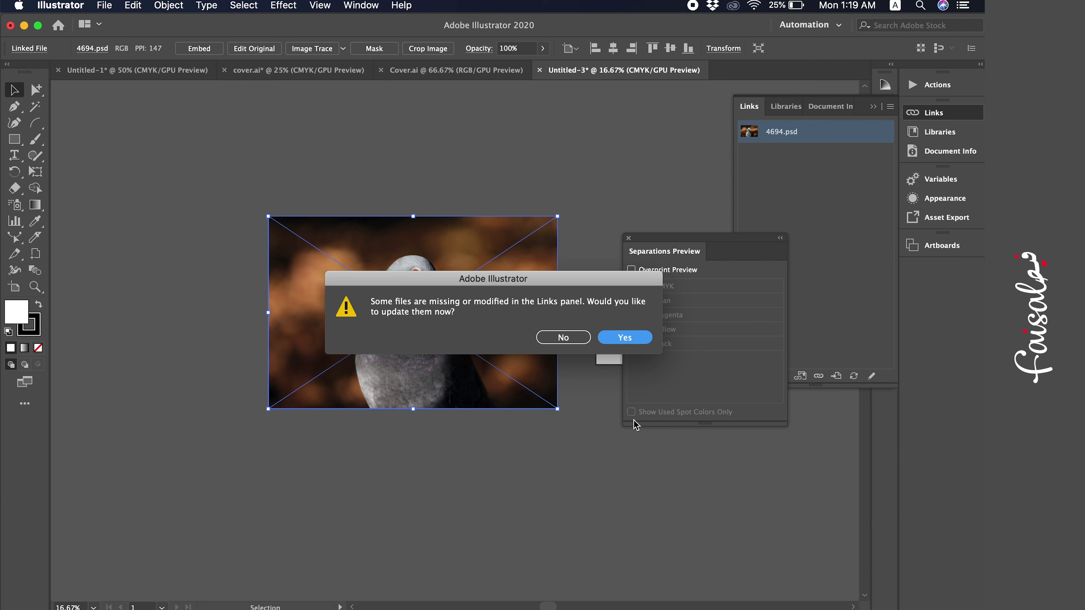
Accept the link update so 4694.psd appears in grayscale, then deselect it.
click(626, 338)
click(564, 244)
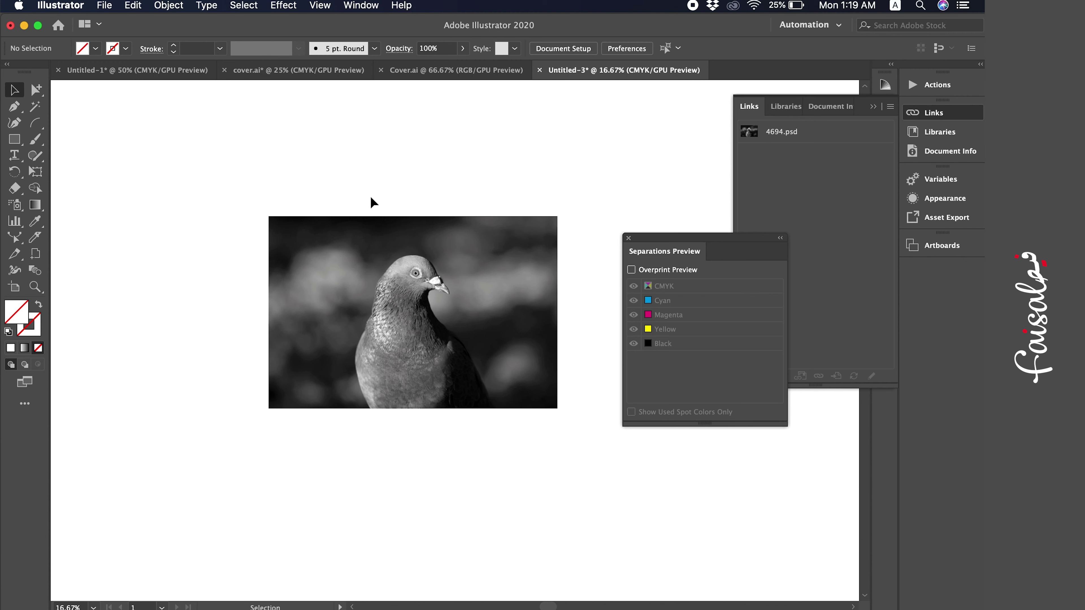
Select the updated photo to verify the Control bar now reads Grayscale.
click(356, 295)
click(376, 163)
click(381, 312)
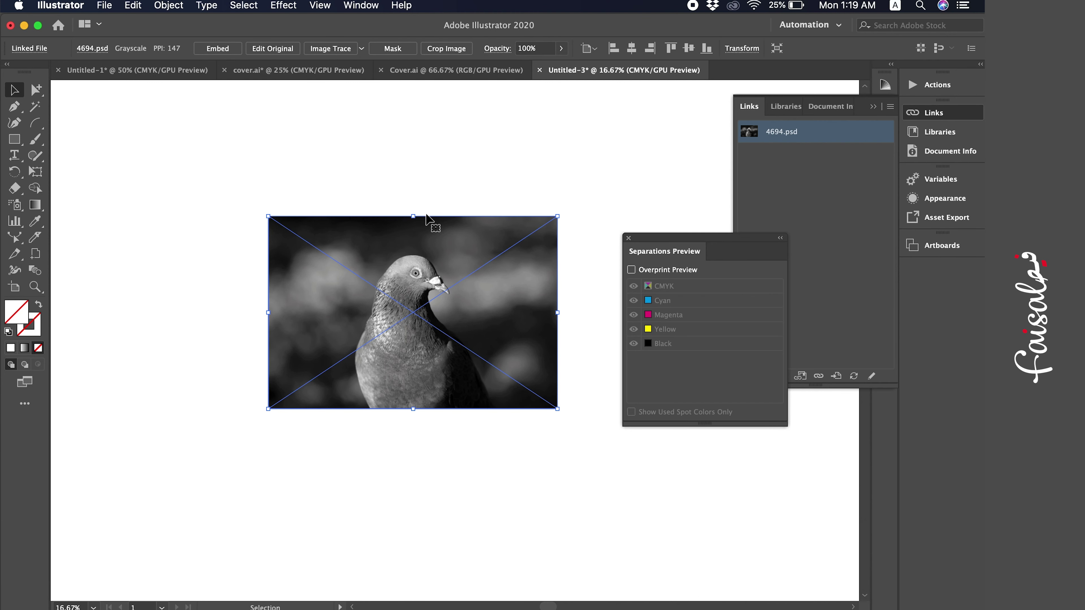
click(432, 188)
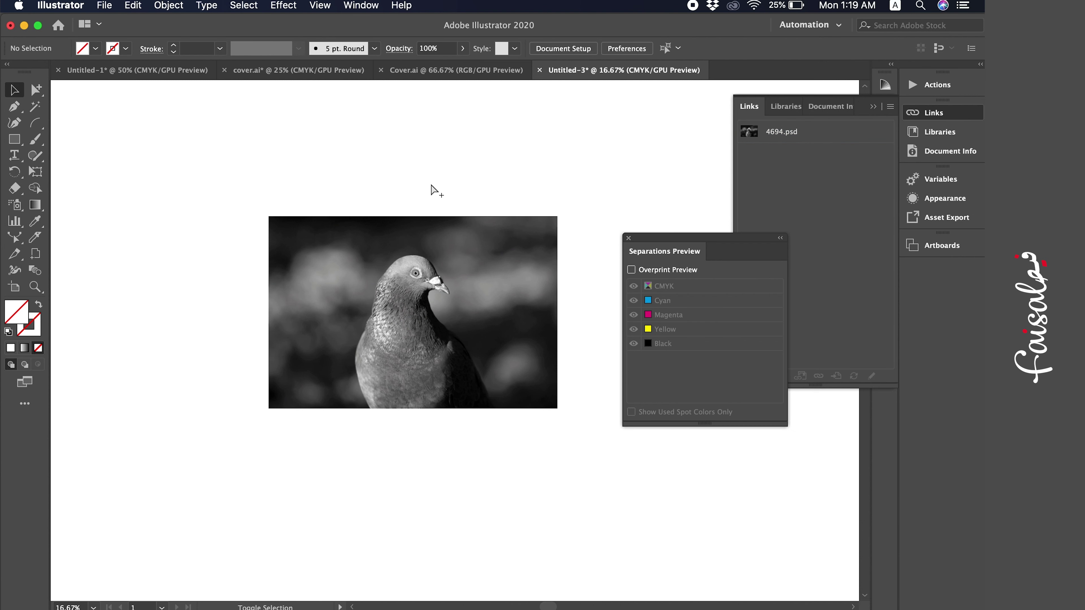
Toggle the artboard background display with Cmd+Shift+H, then reselect the grayscale photo.
key(super+shift+h)
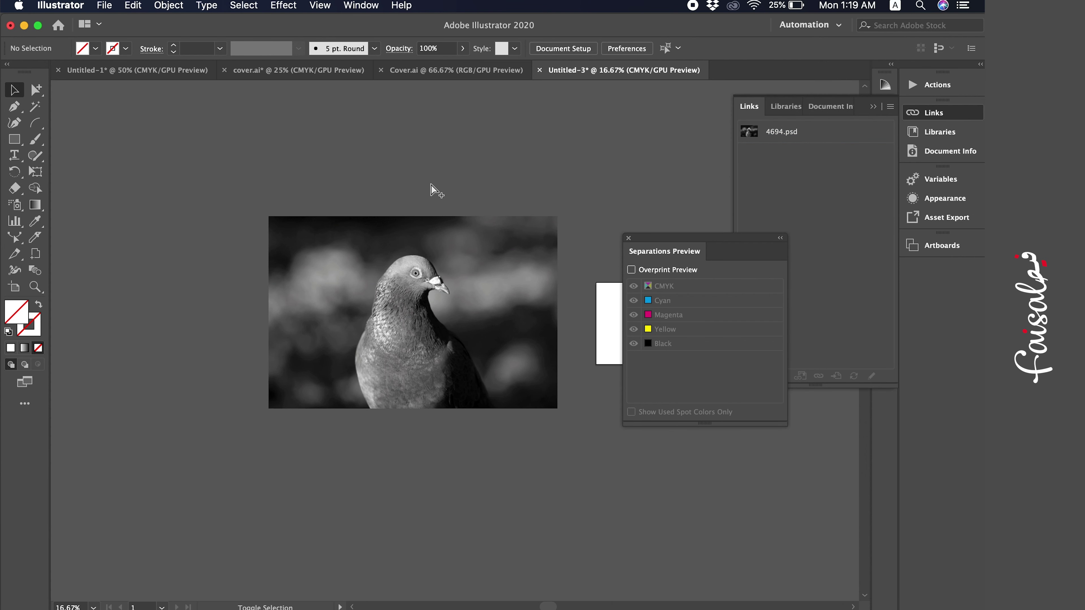
key(super+shift+h)
key(super+shift+h)
key(super+shift+h)
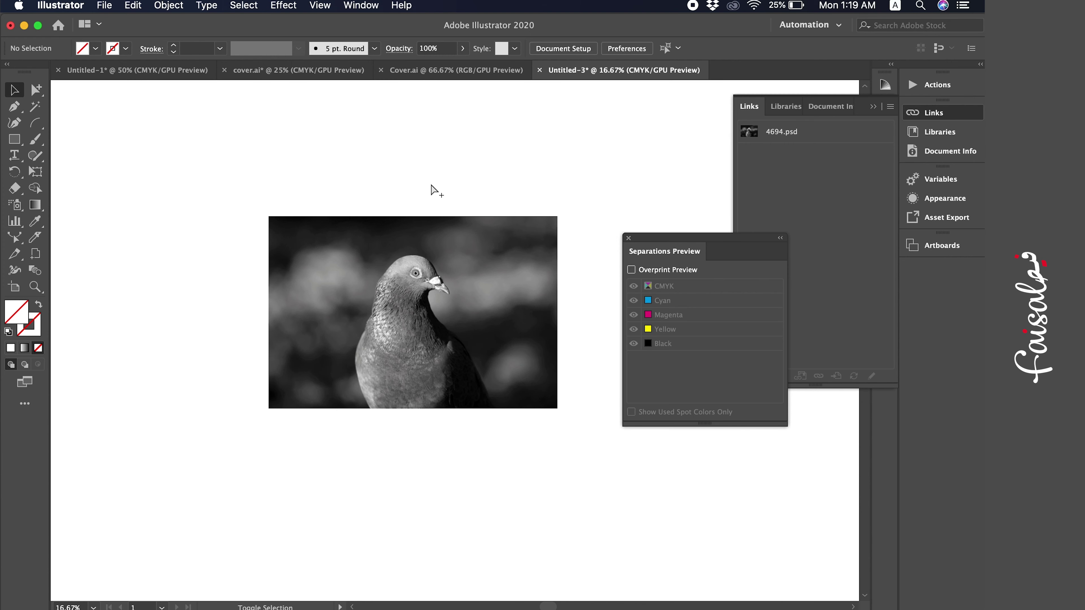
key(super+shift+h)
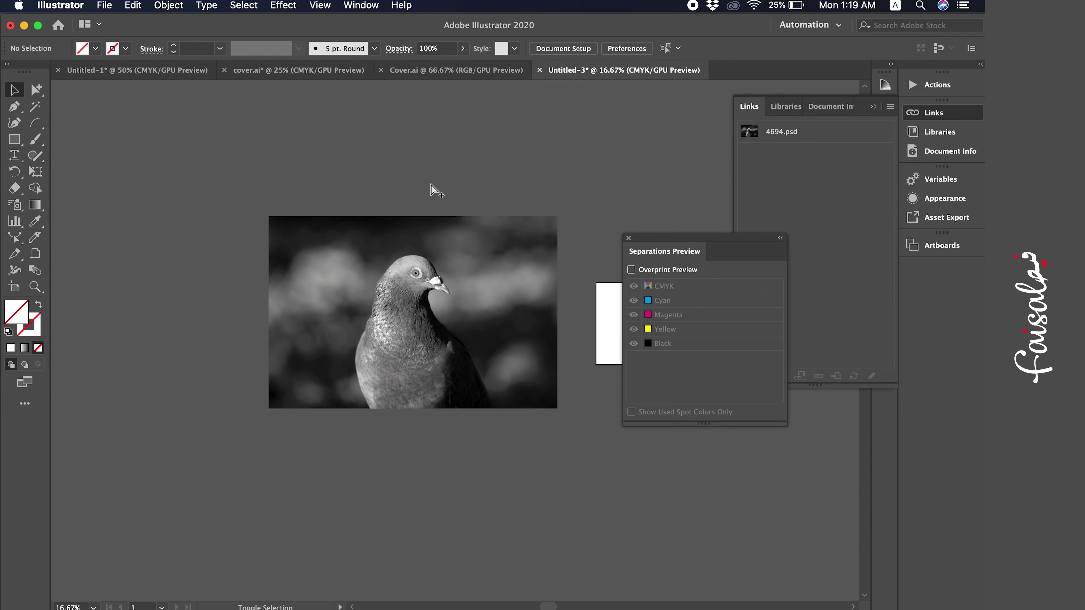
key(super+shift+h)
key(super+shift+h)
click(360, 218)
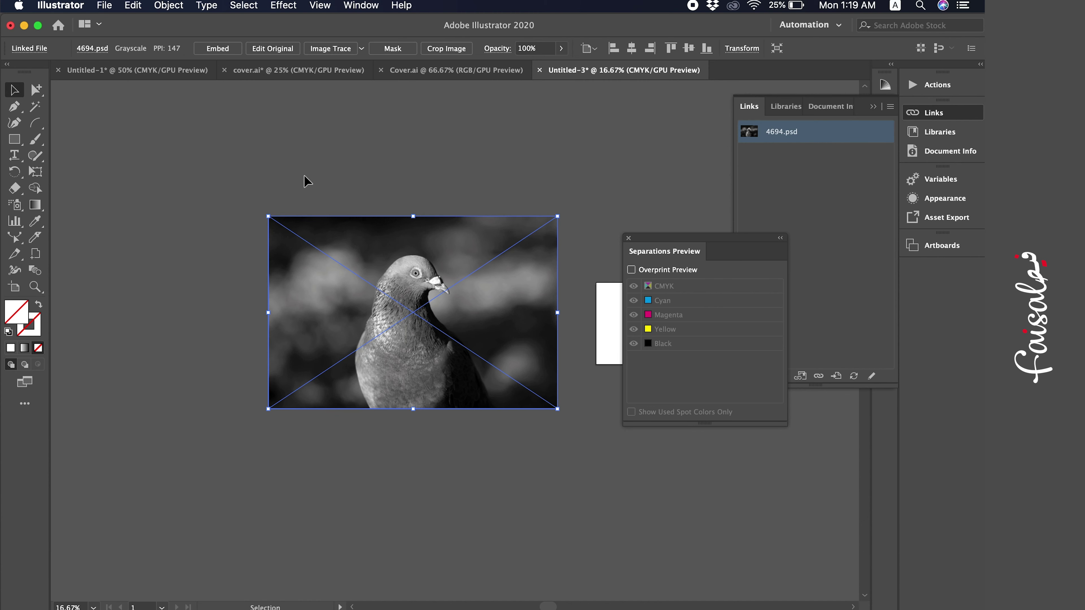
click(354, 164)
click(359, 270)
In the Color panel, tint the grayscale photo C 0, M 100, Y 0, K 0 after trying full cyan.
click(358, 5)
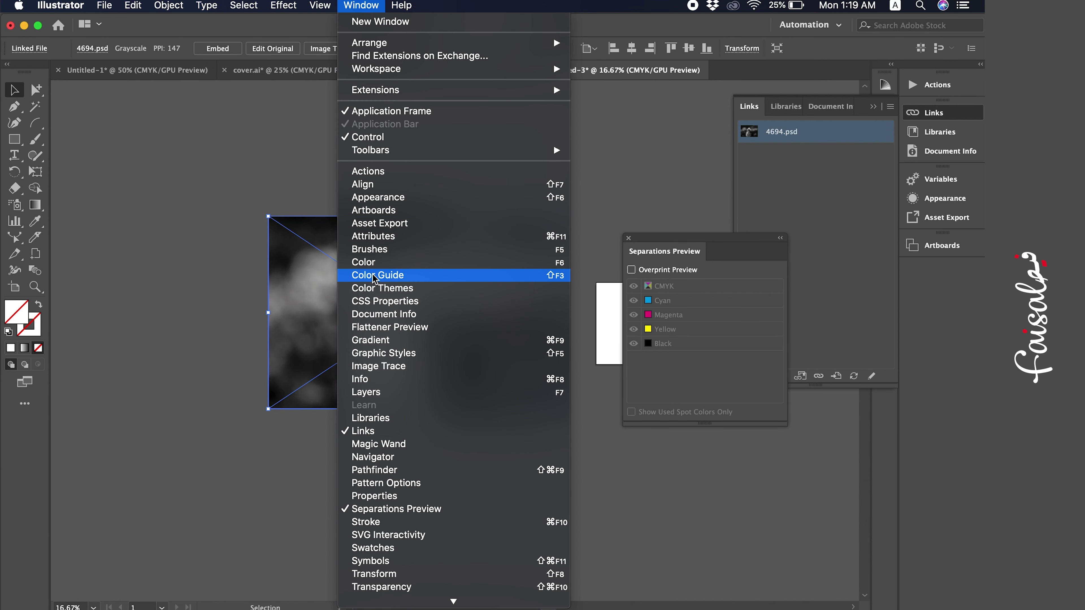
click(384, 264)
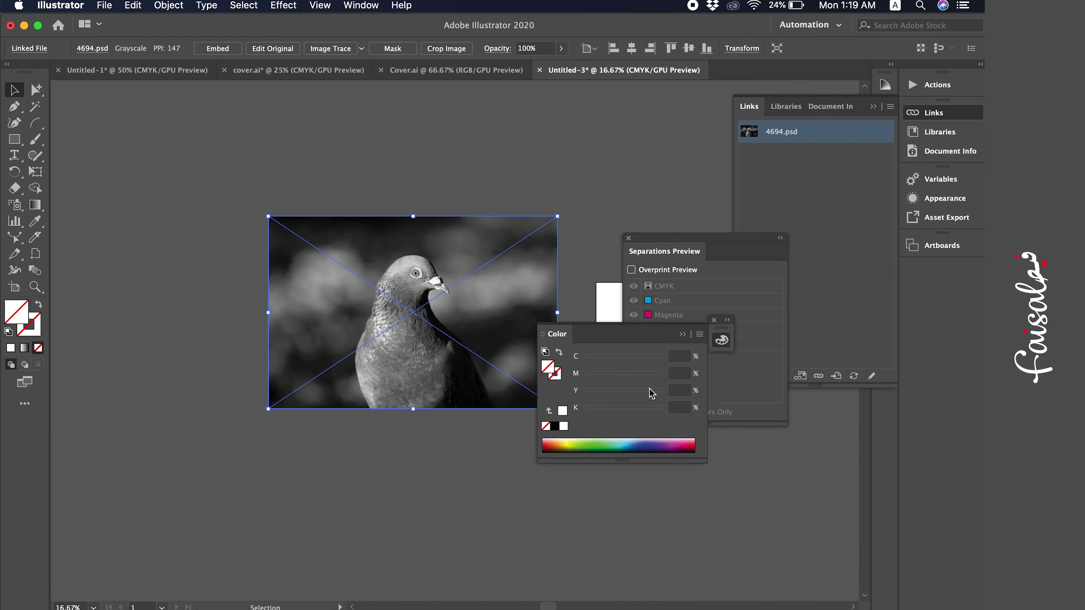
drag(647, 357, 665, 357)
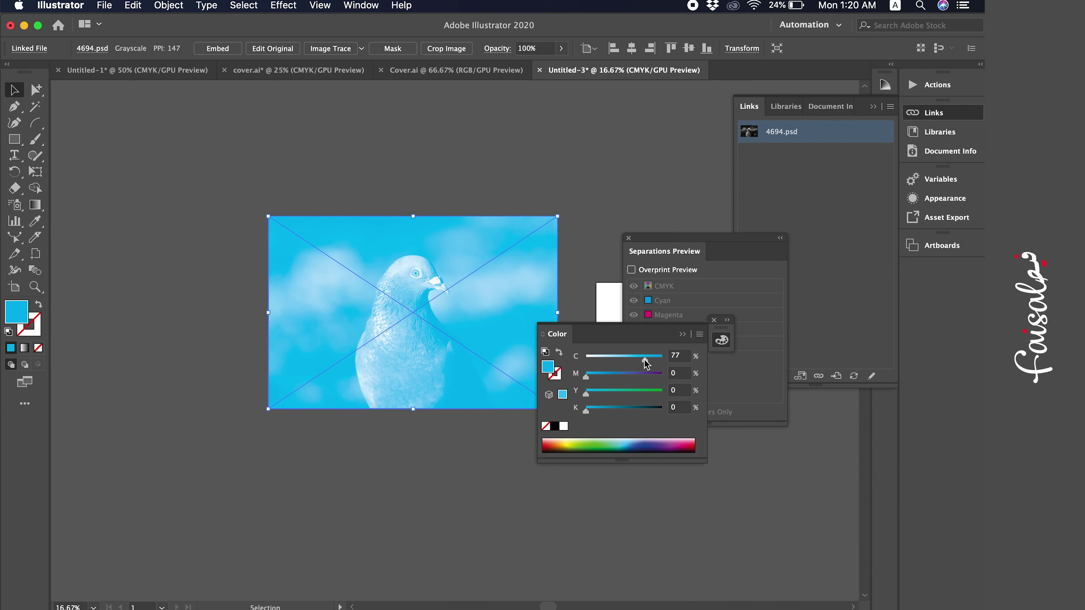
scroll(404, 174, right, 3)
scroll(403, 174, down, 1)
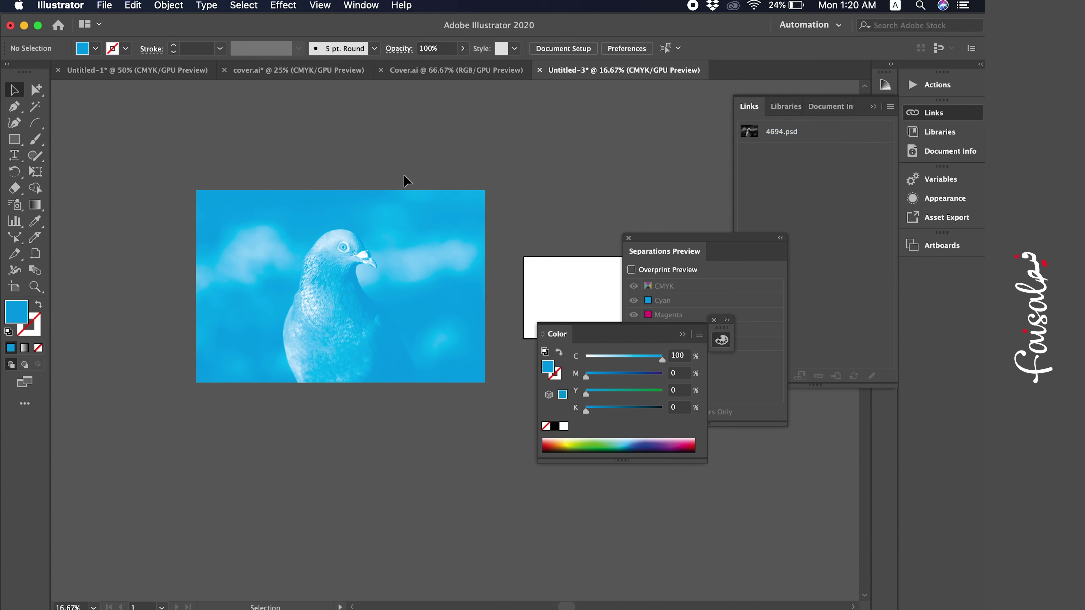
mouse_move(634, 374)
mouse_down()
mouse_move(662, 374)
mouse_move(568, 368)
mouse_up()
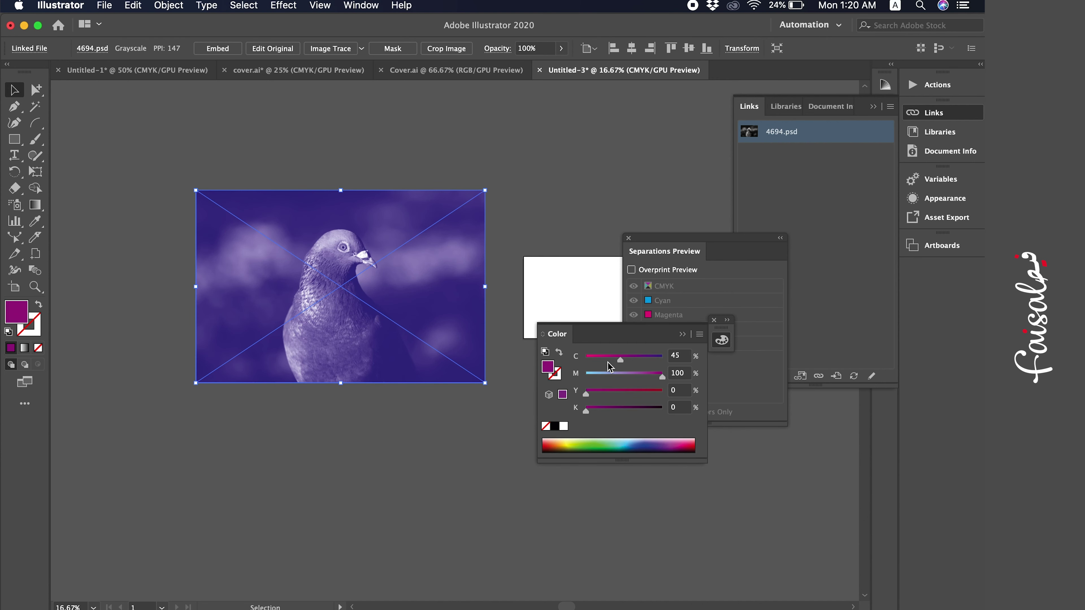
click(544, 256)
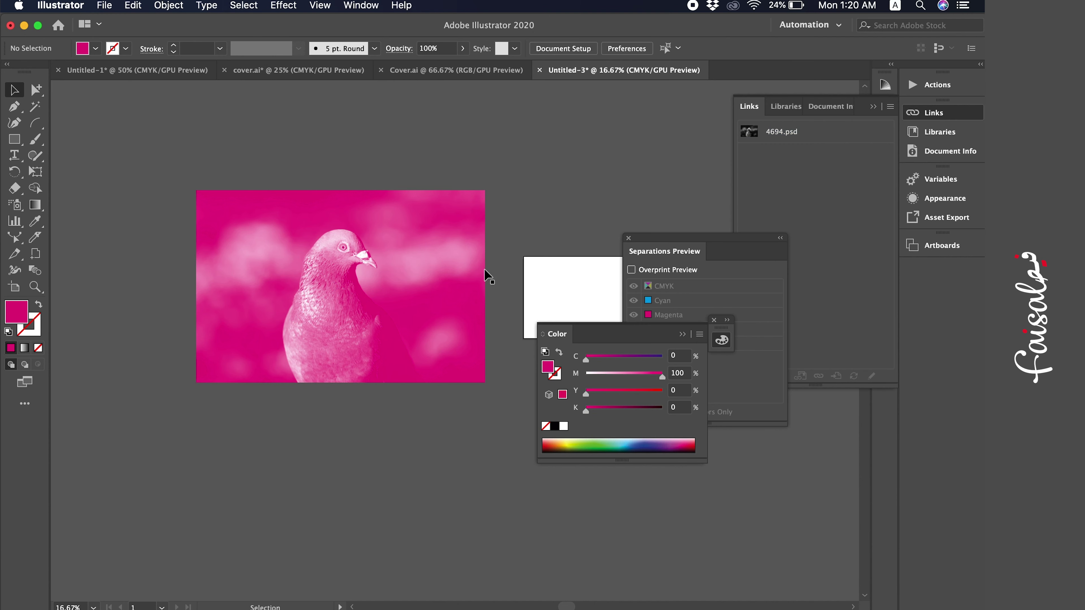
click(350, 4)
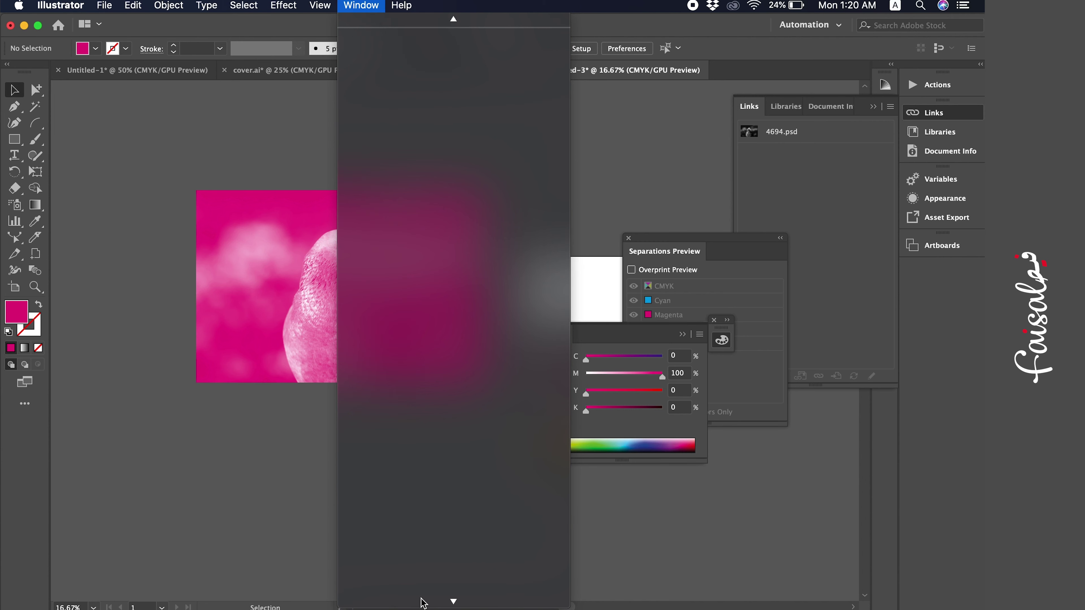
Open the PANTONE+ Solid Coated swatch library from the Window menu.
click(448, 598)
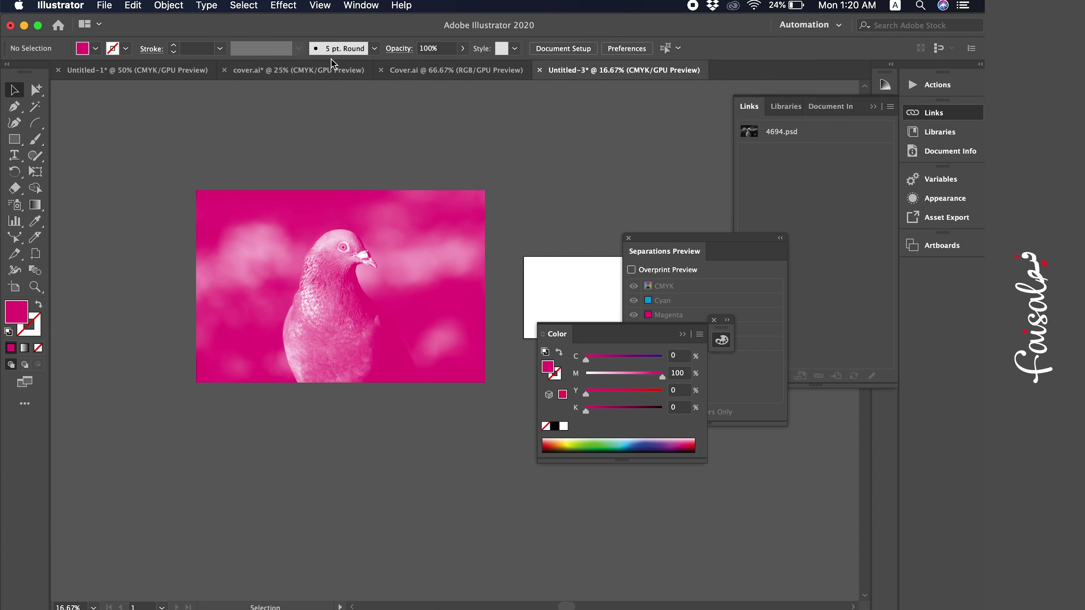
click(360, 5)
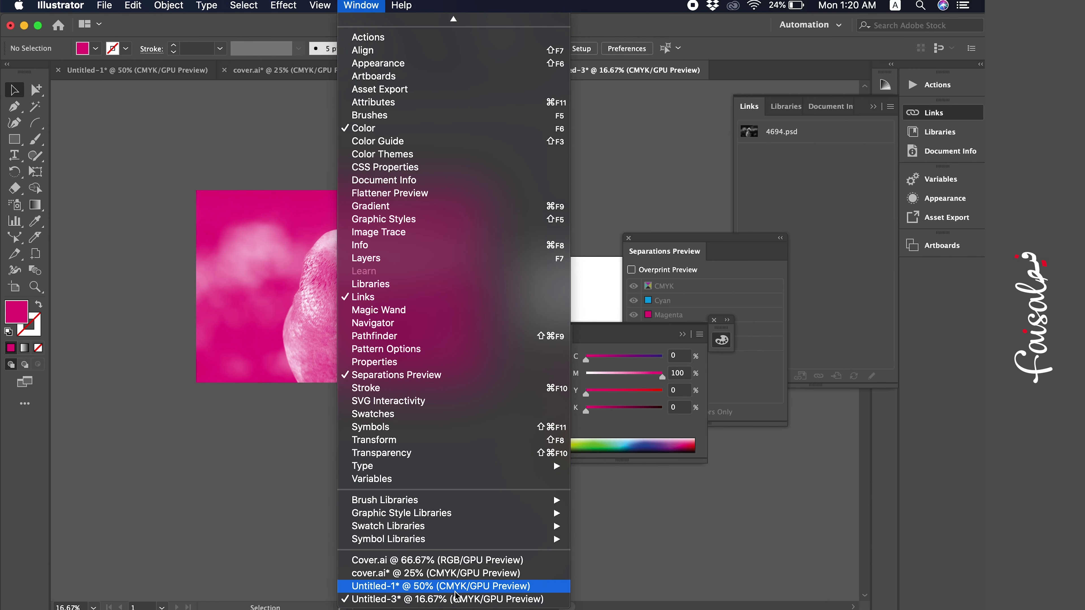
mouse_move(388, 525)
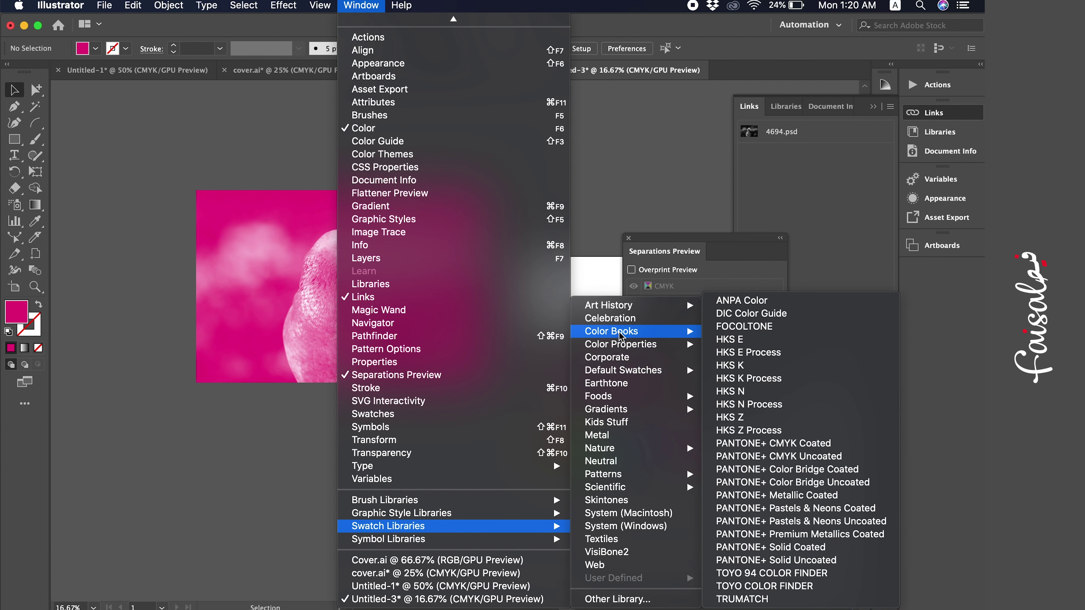
mouse_move(611, 330)
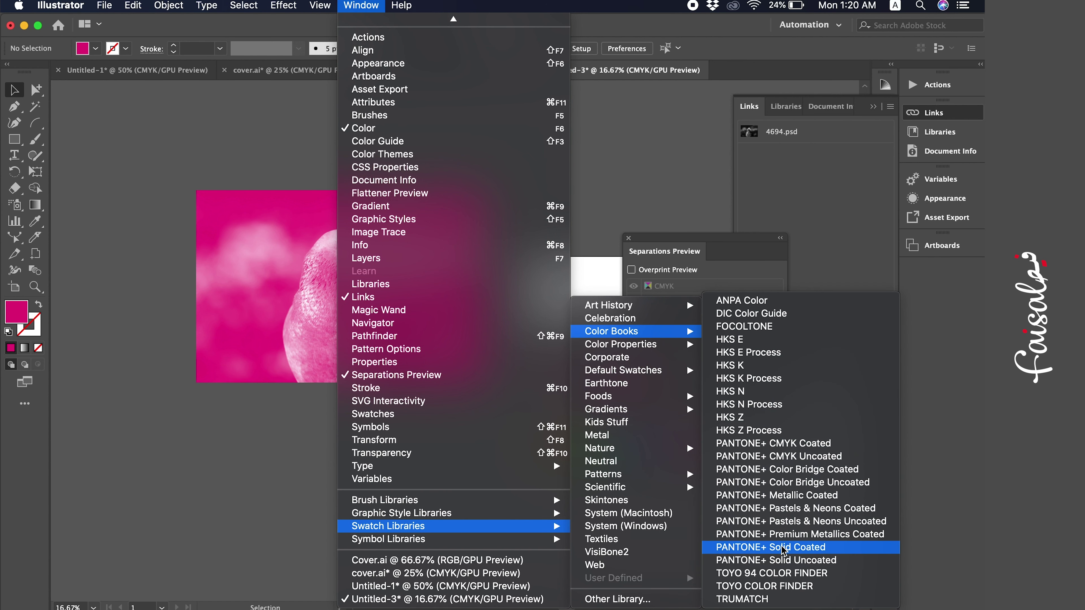
click(787, 548)
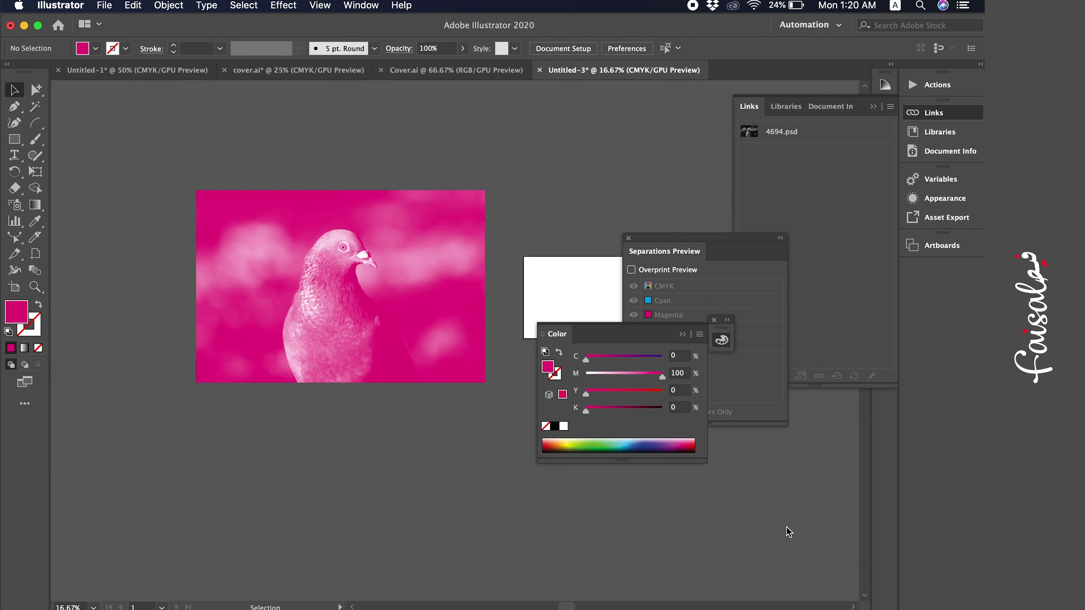
Move and enlarge the Pantone library panel, sample a red and a purple swatch, and select the photo.
drag(502, 284, 629, 119)
drag(698, 208, 690, 301)
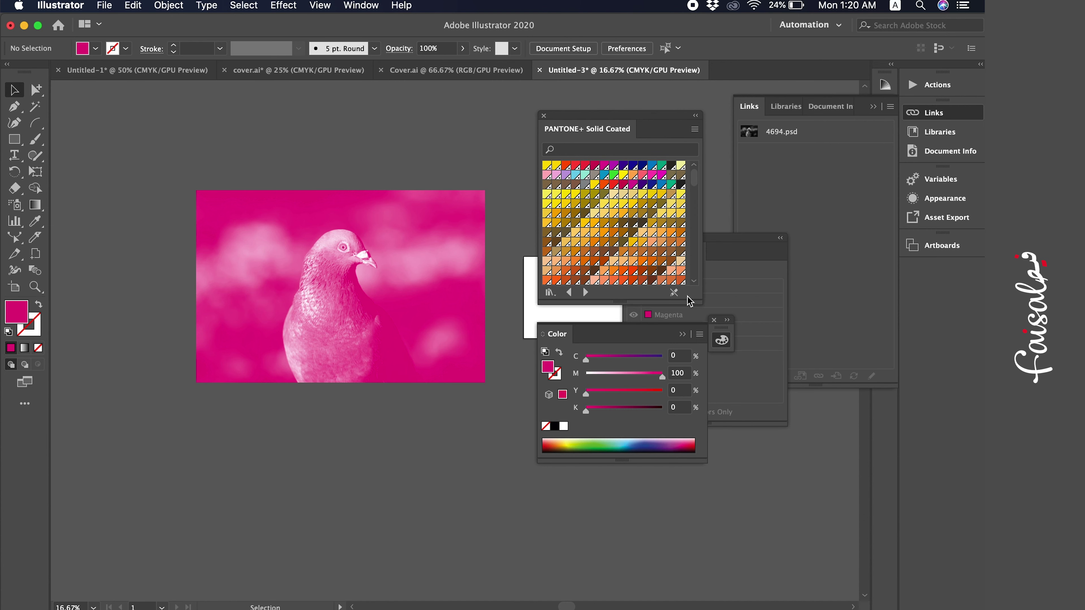
click(624, 189)
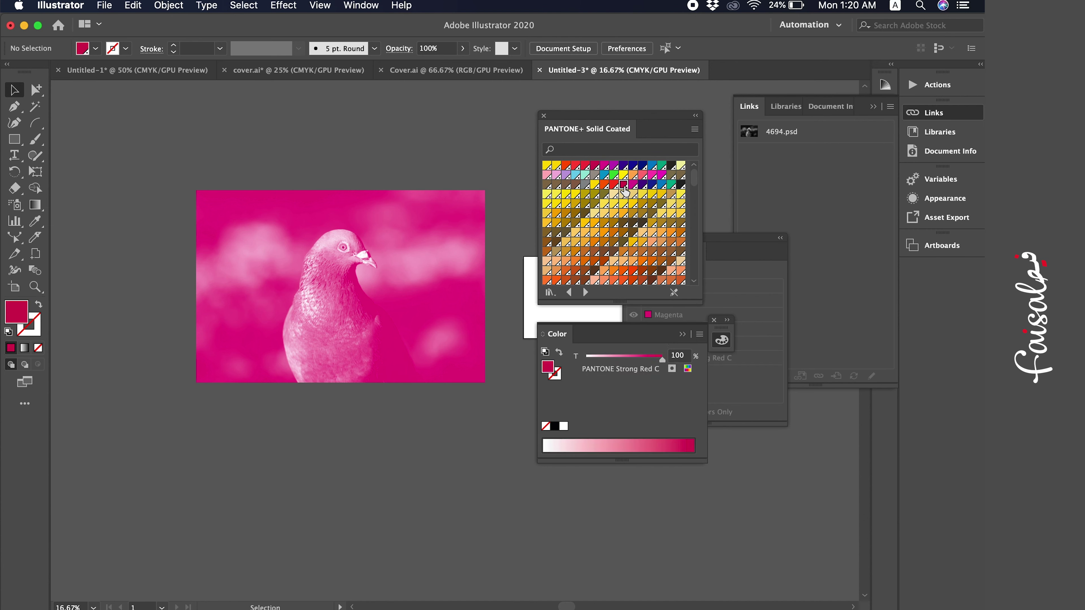
click(643, 188)
click(374, 262)
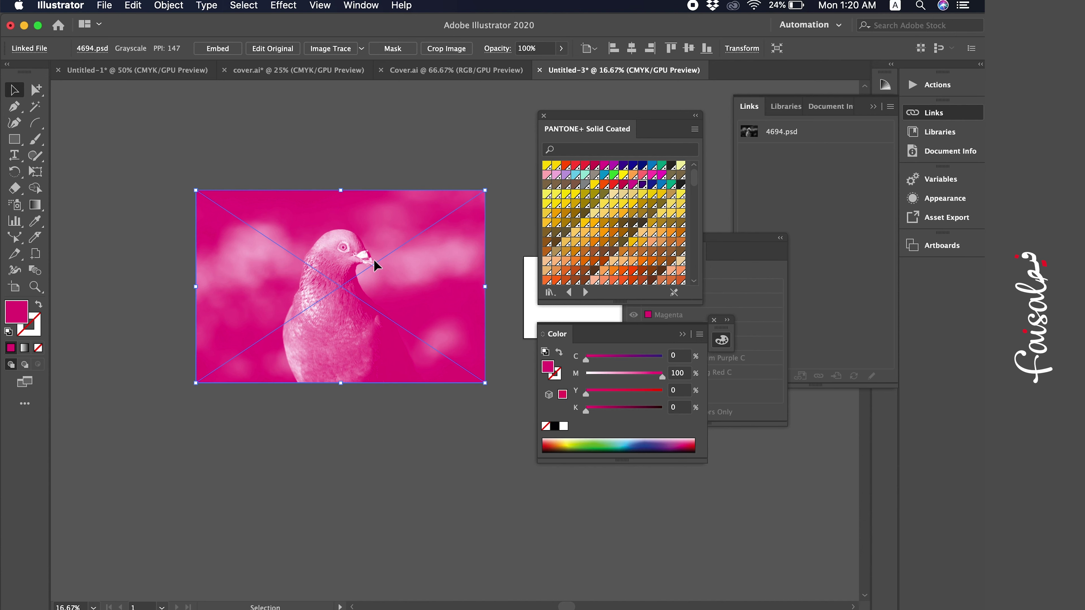
Try PANTONE 802, 105, 1895, 711 and 7633 C on the photo, settling on PANTONE 184 C.
click(614, 176)
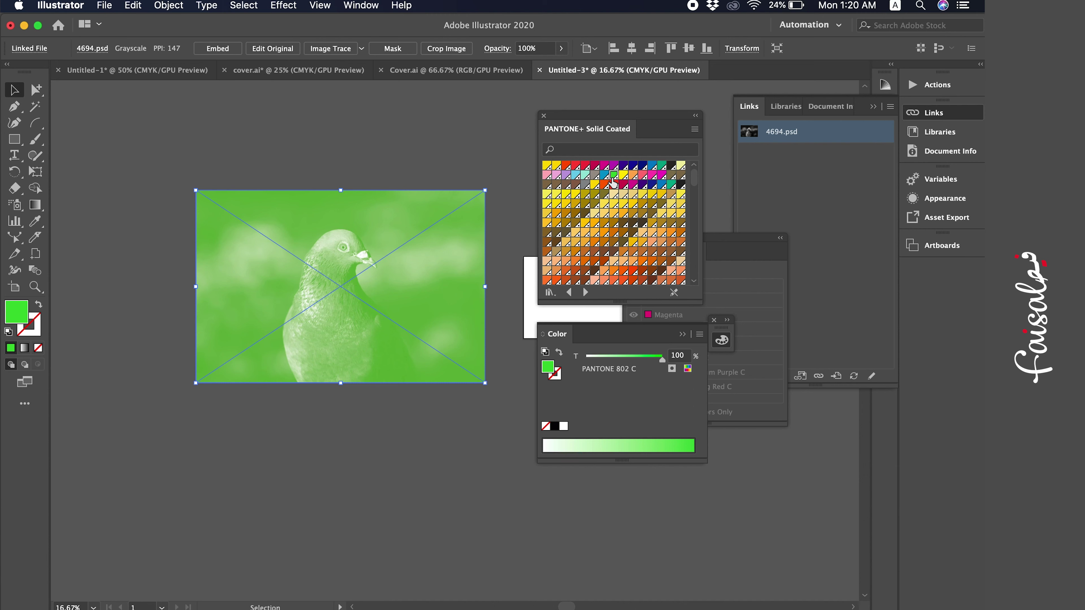
click(605, 195)
scroll(626, 239, down, 3)
scroll(627, 238, down, 5)
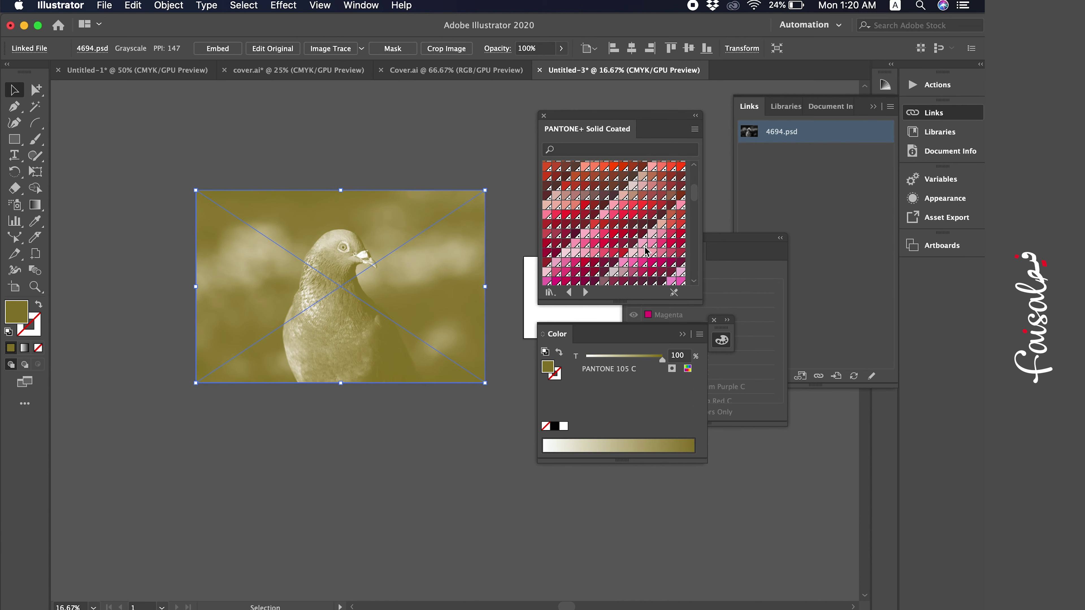
click(643, 245)
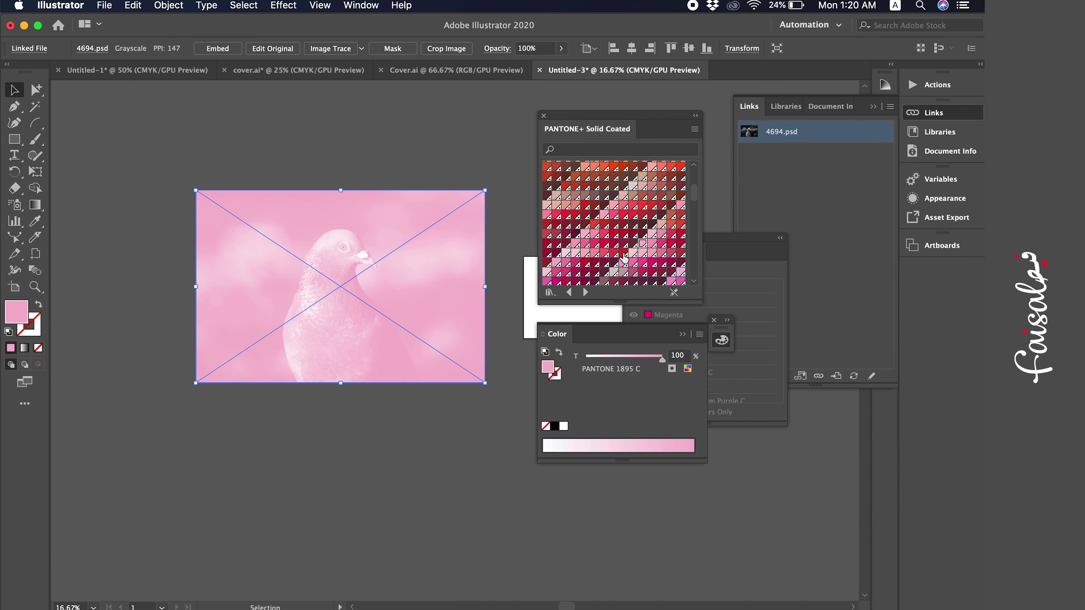
click(623, 253)
click(623, 273)
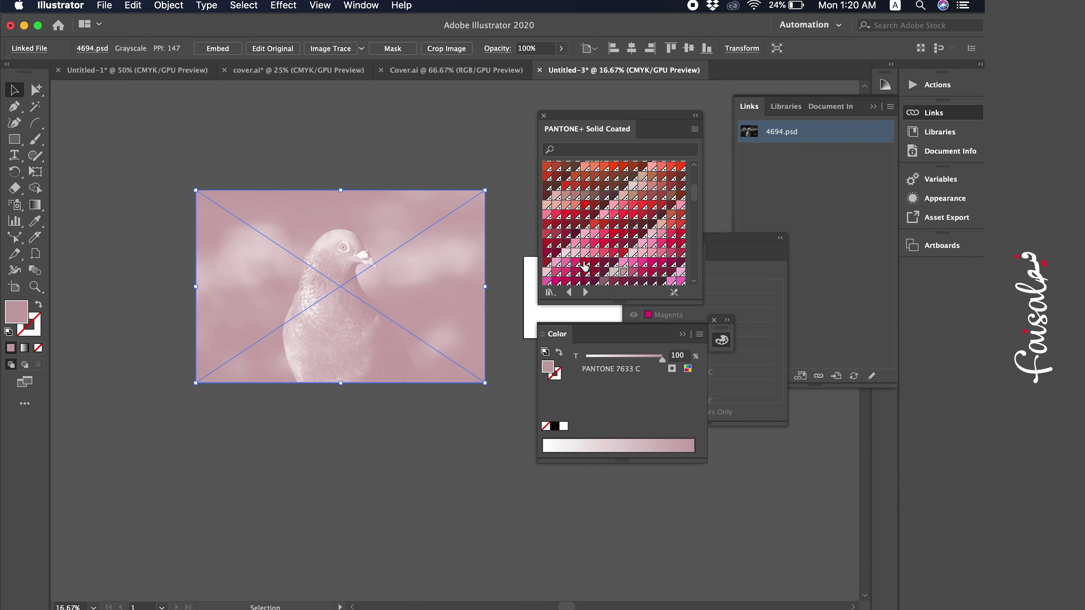
click(604, 234)
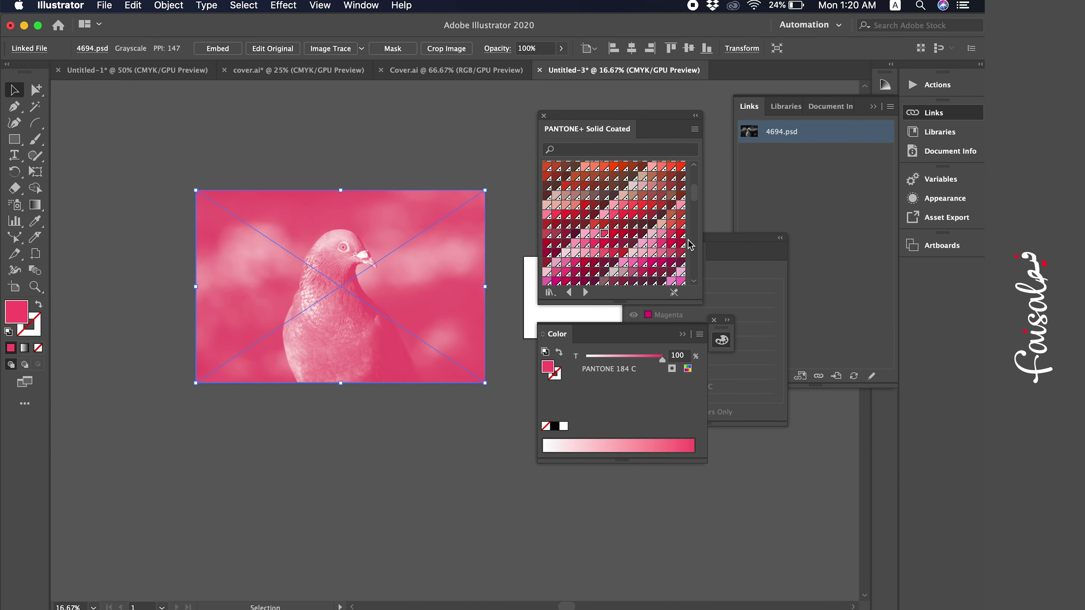
click(734, 245)
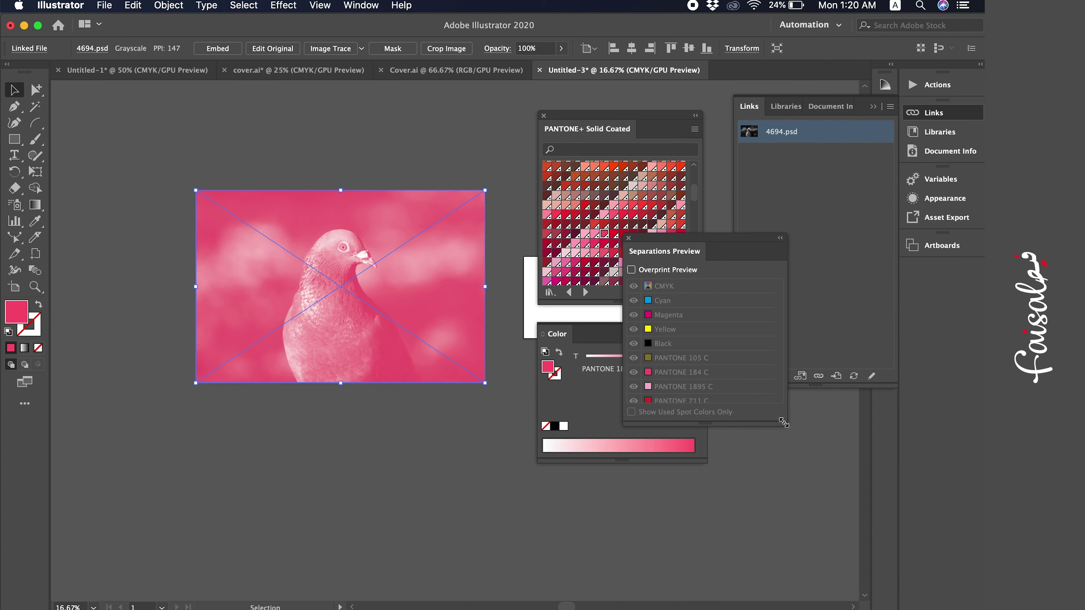
Expand the separations list, open the Swatches panel and temporarily remove the pigeon image.
drag(784, 423, 783, 523)
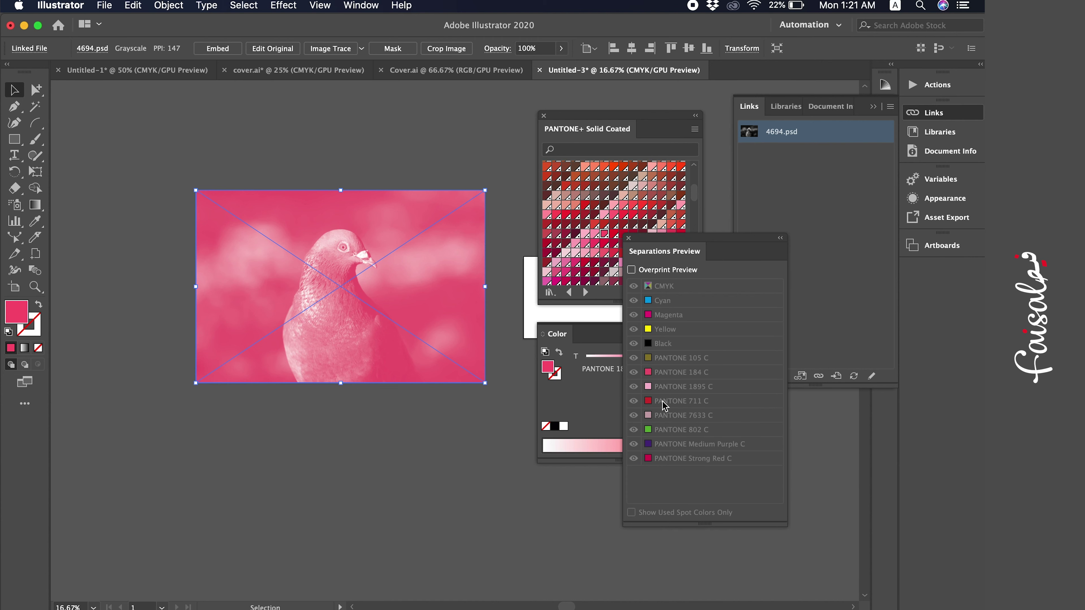
click(344, 5)
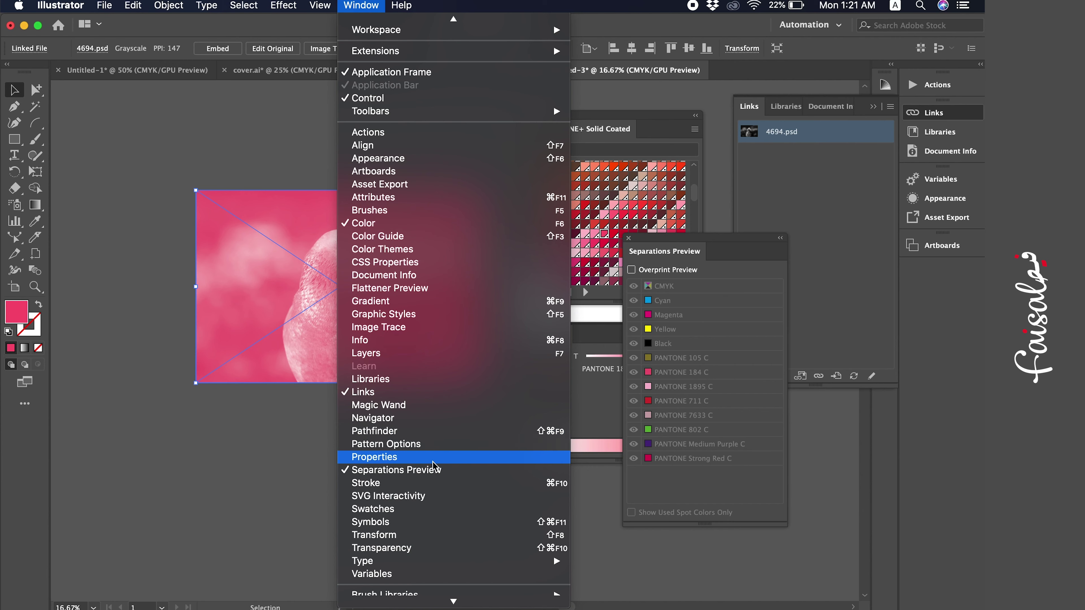
click(426, 508)
click(332, 184)
click(332, 225)
key(Delete)
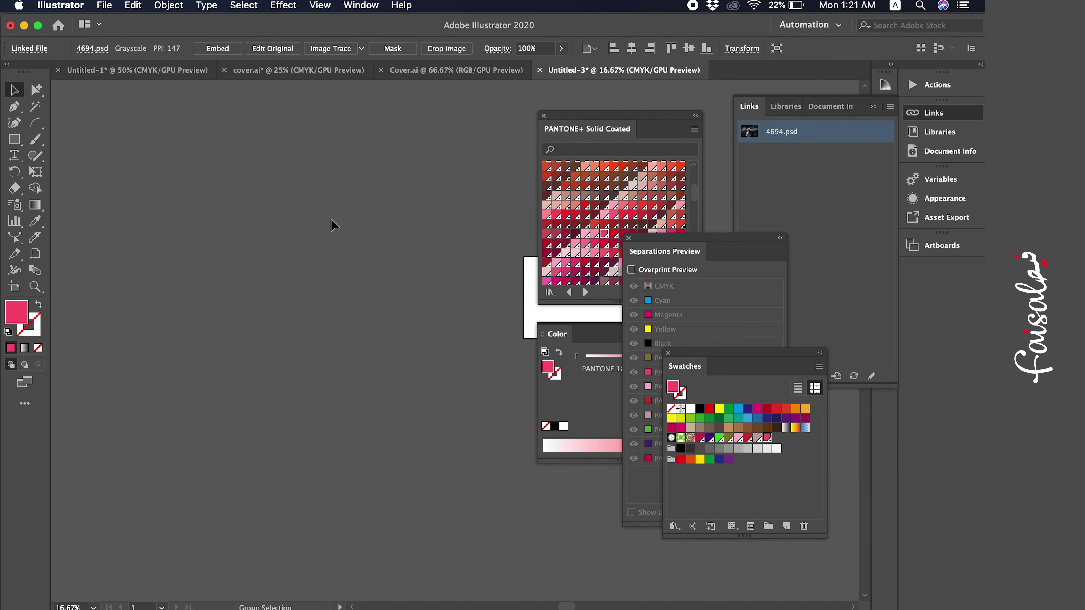
Delete the unused Pantone swatches, confirm the deletion, and restore the pigeon image.
click(700, 438)
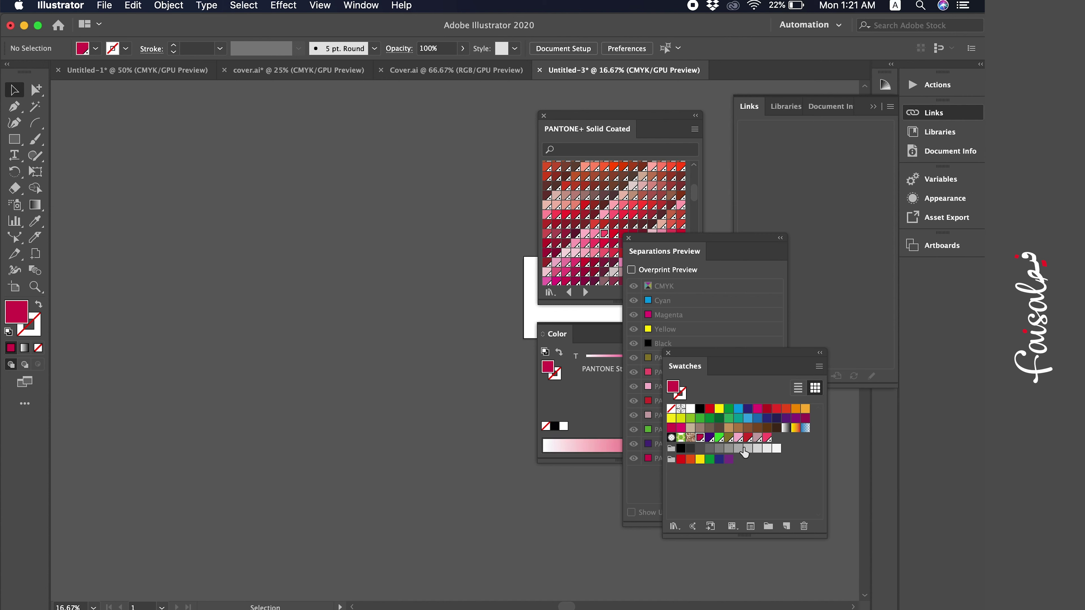
shift+click(769, 438)
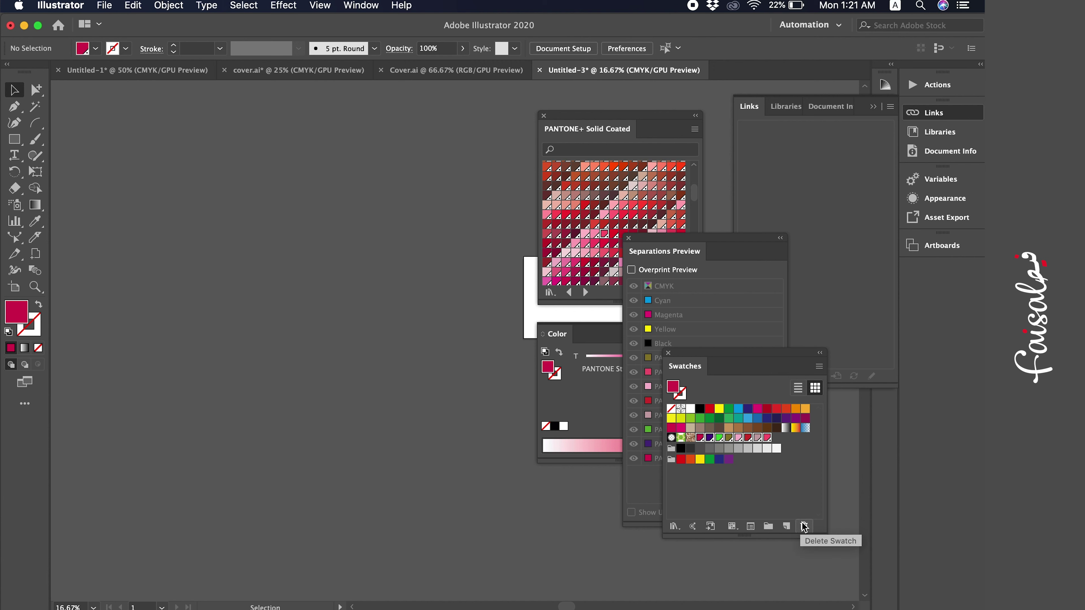
click(804, 527)
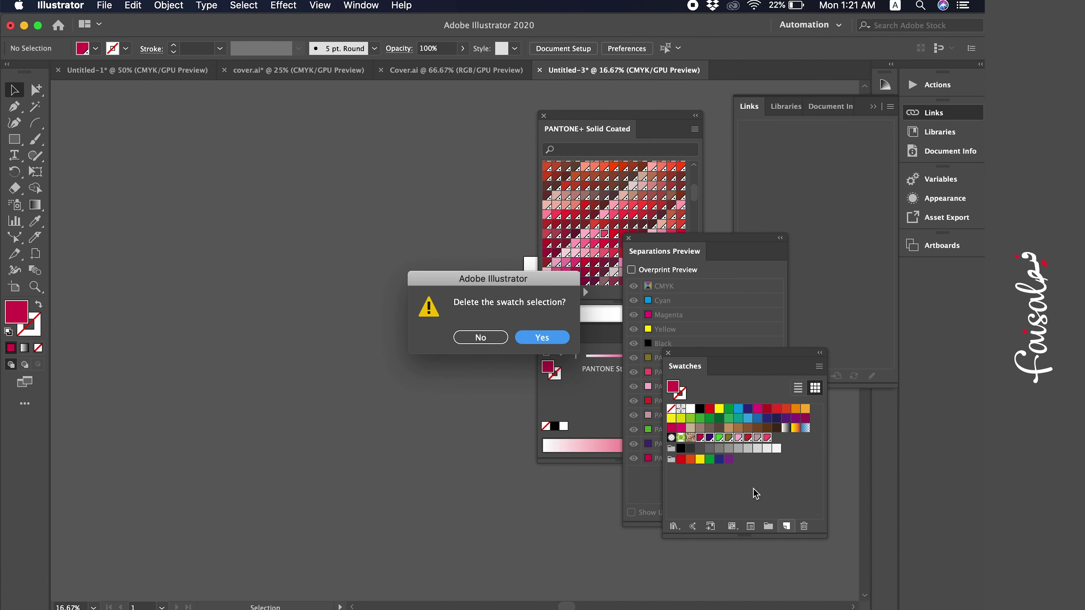
click(549, 342)
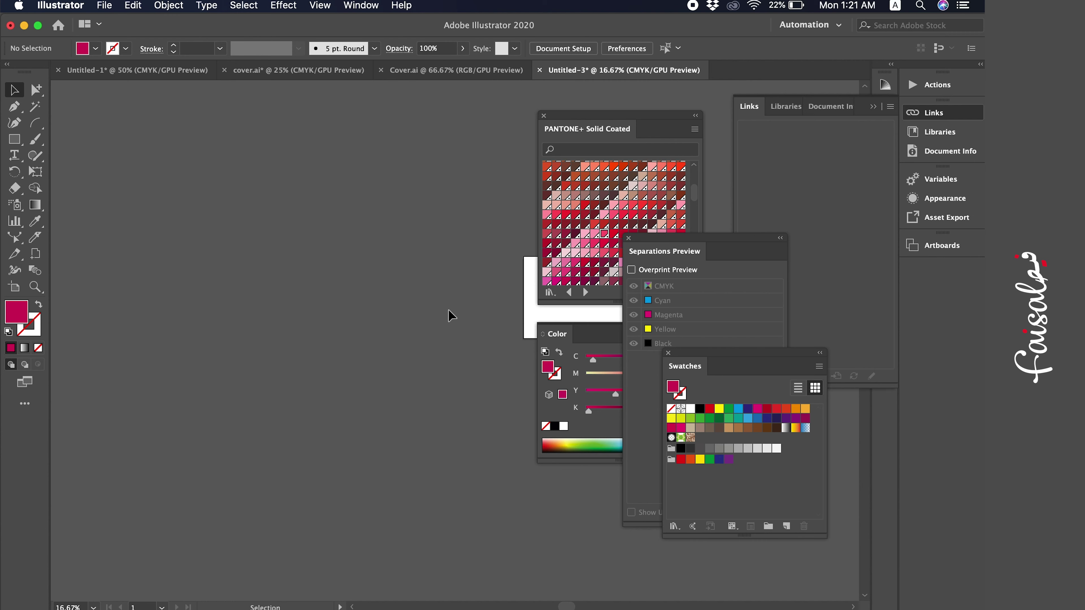
click(467, 324)
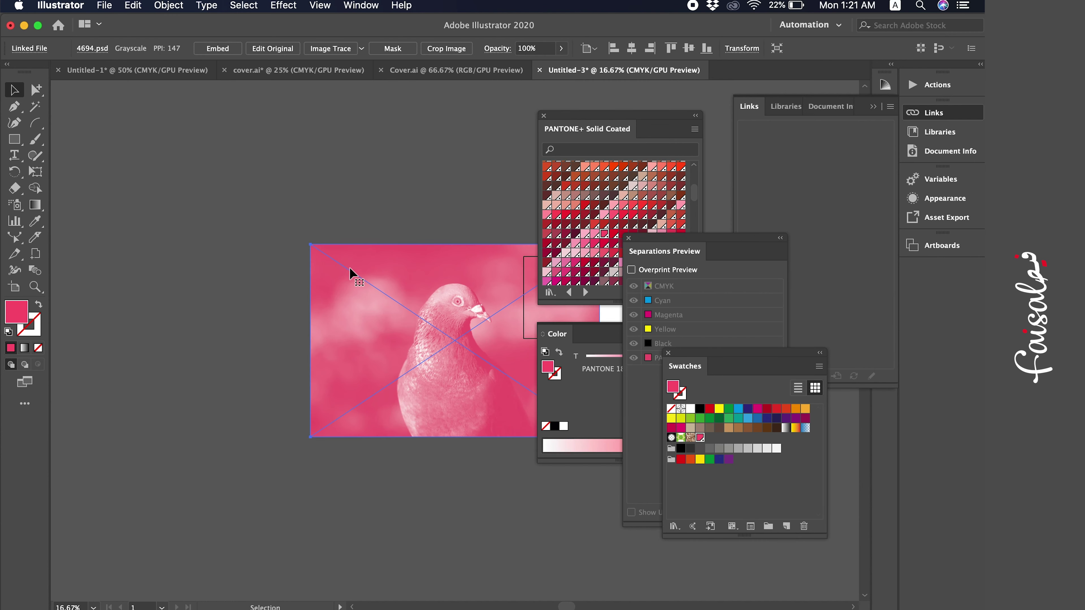
Shift the pigeon photo left, preview separations showing only used spot colours, then turn Overprint Preview off.
drag(374, 312, 238, 303)
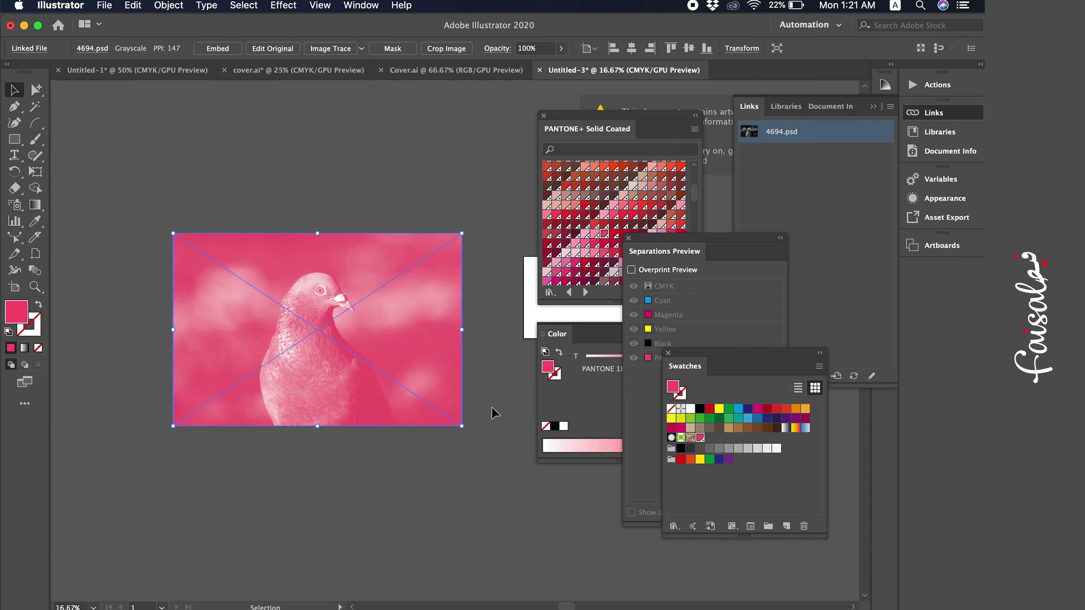
click(626, 407)
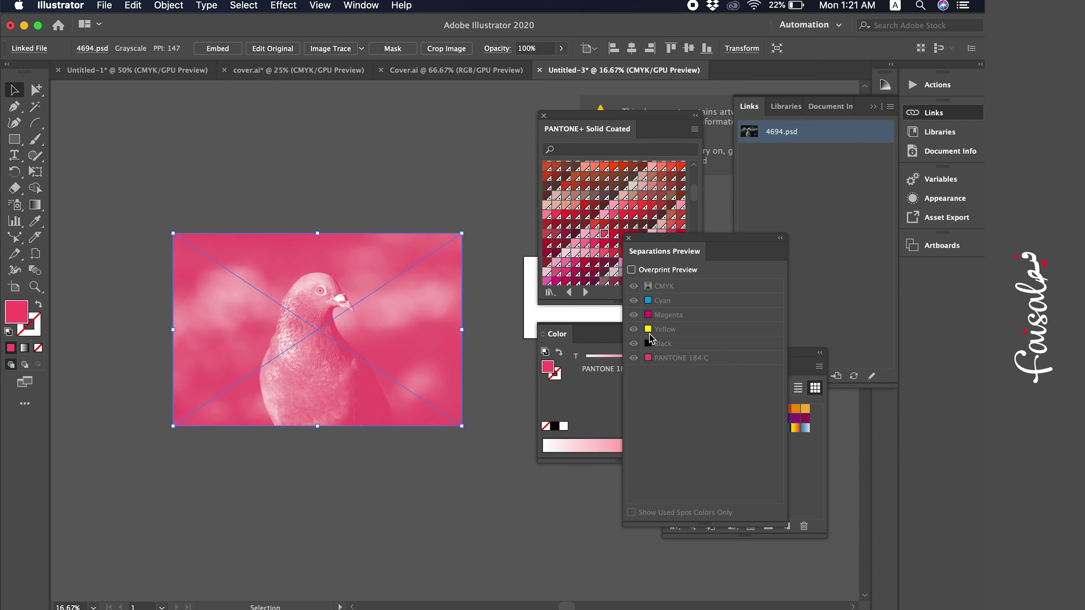
click(631, 270)
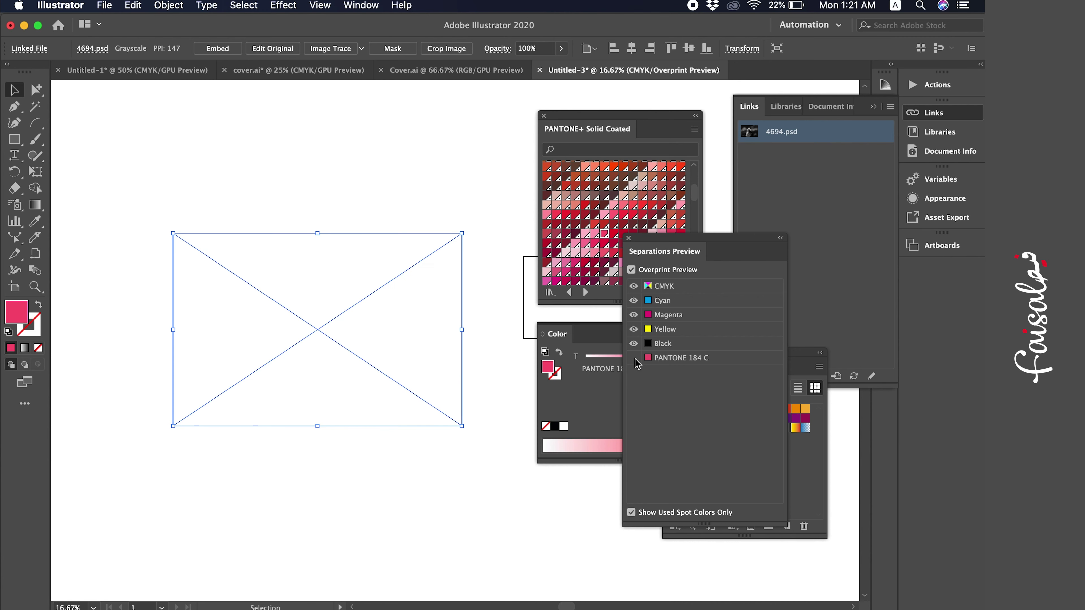
click(405, 176)
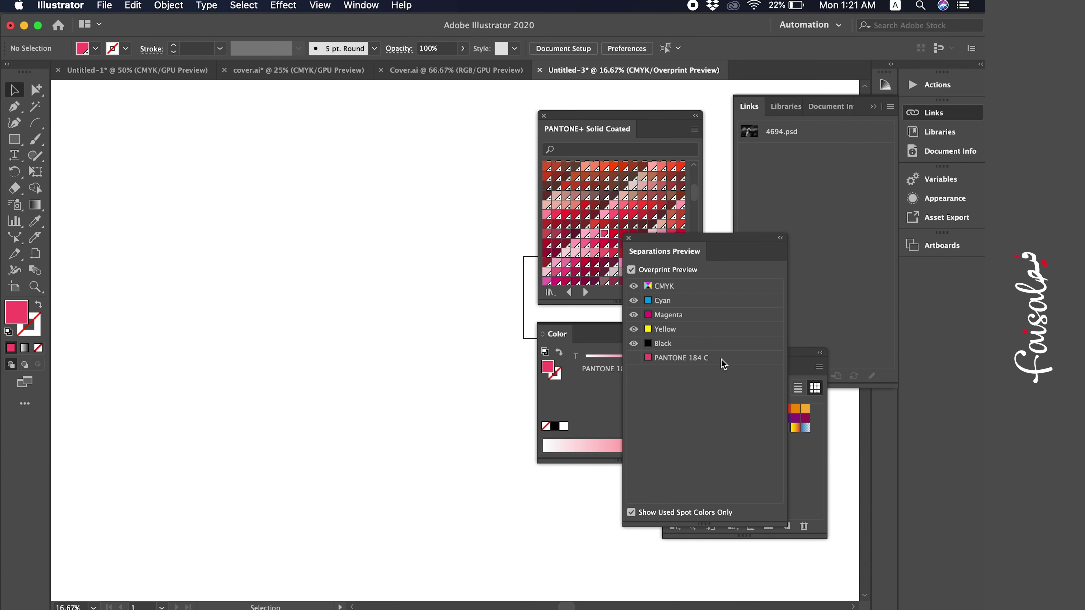
click(637, 267)
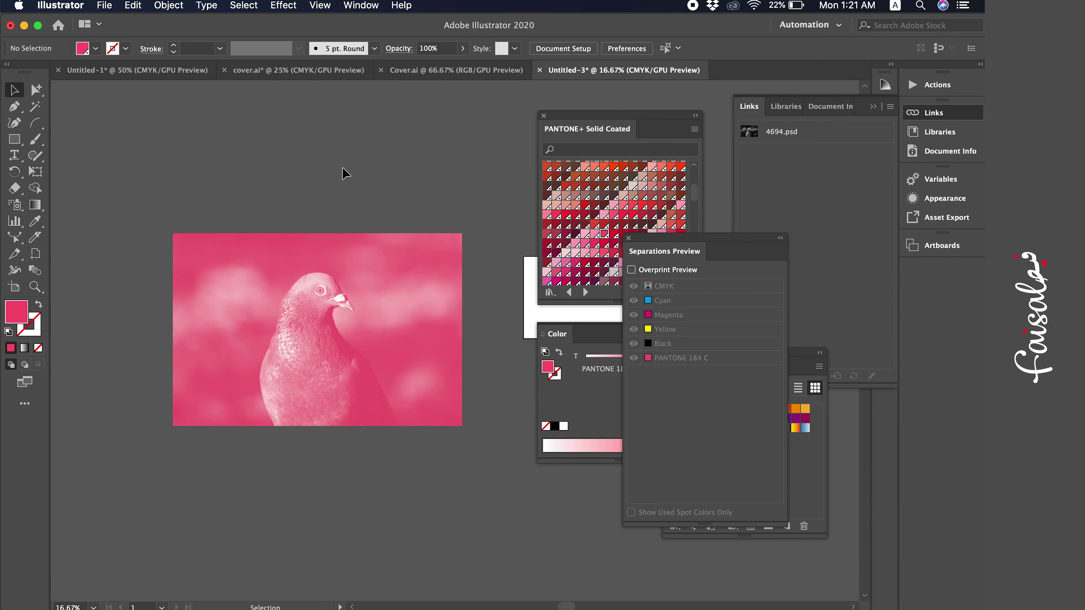